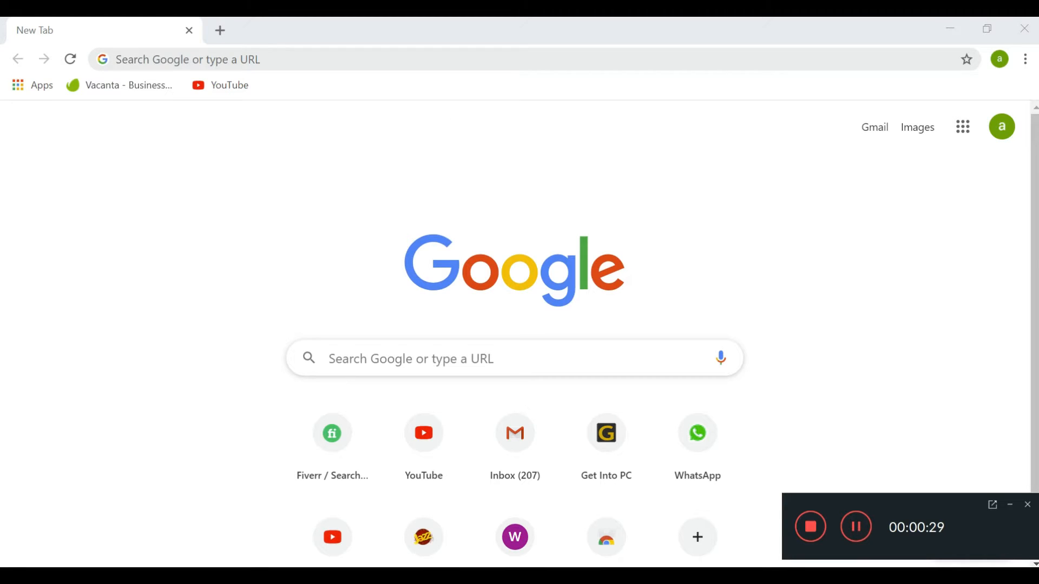
Search Google for "food logo freepik" and open the Freepik Food Logo Images result
click(406, 61)
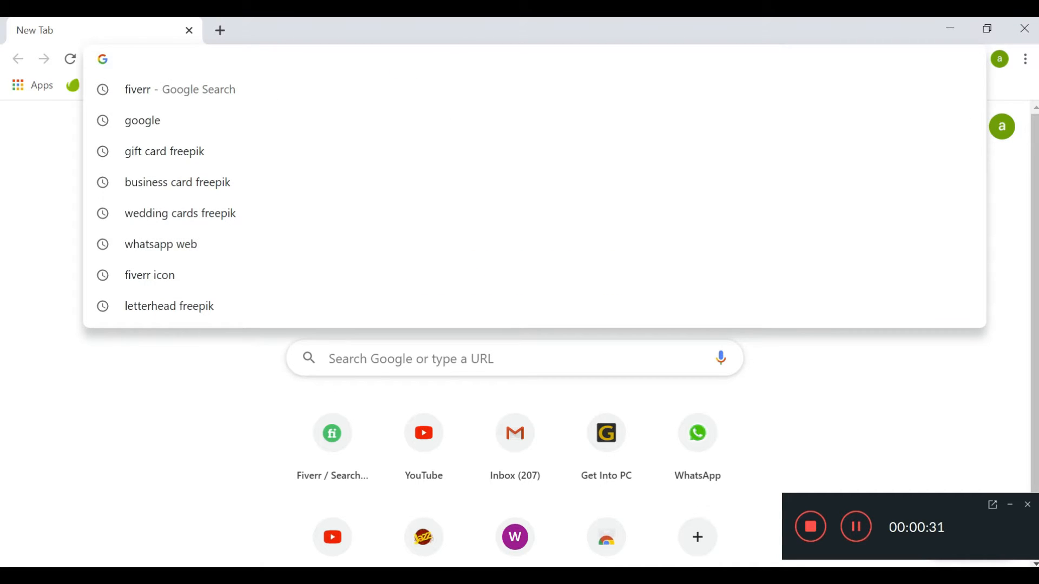
text(food)
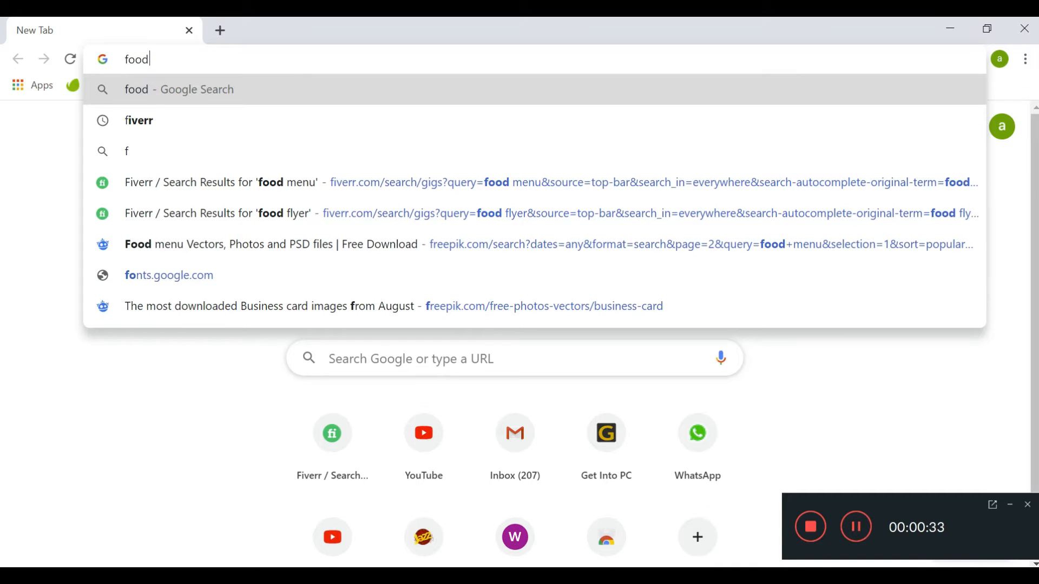
text( logo)
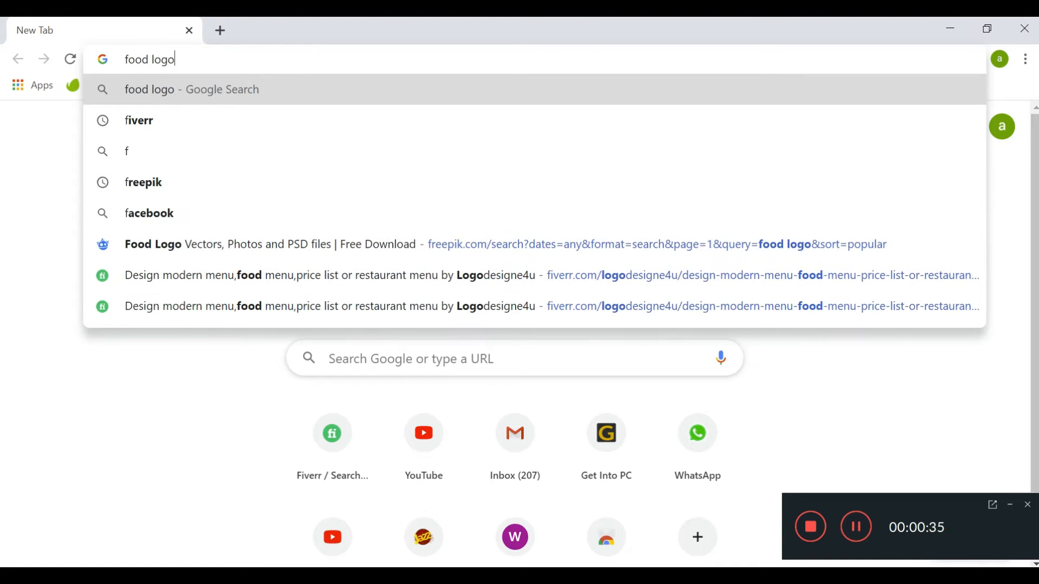
text( free)
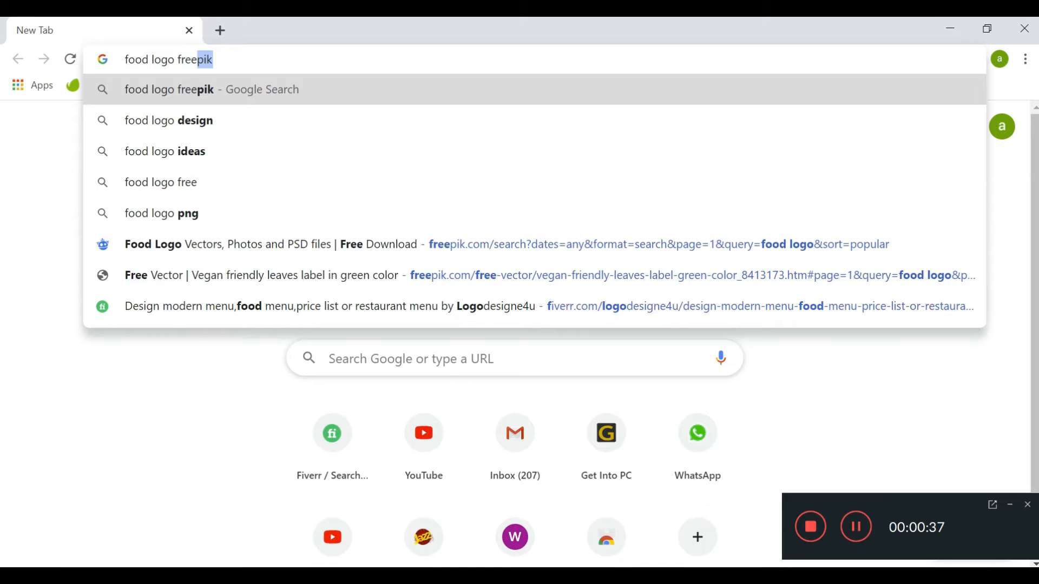
click(223, 96)
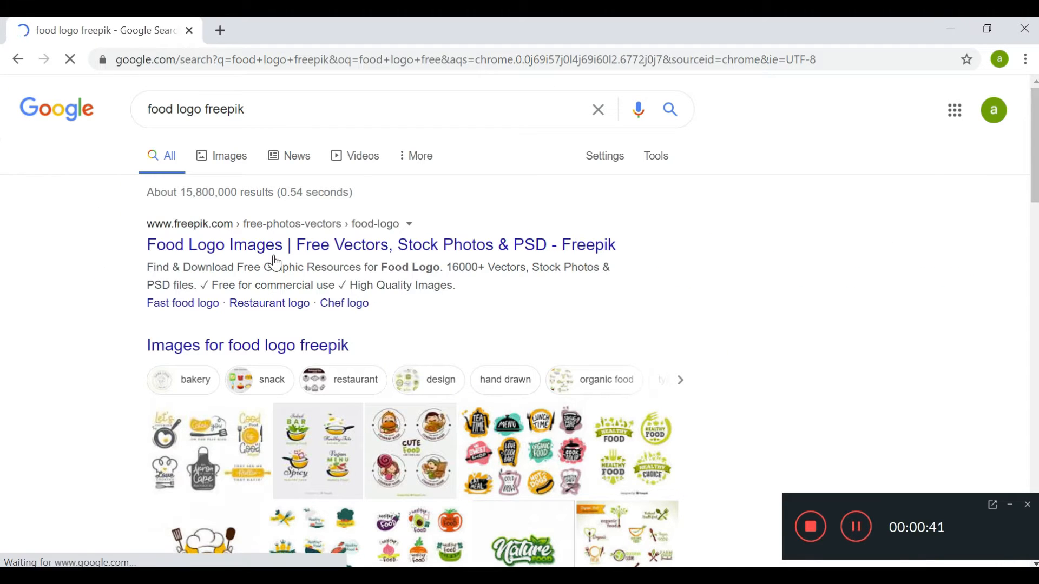
click(274, 255)
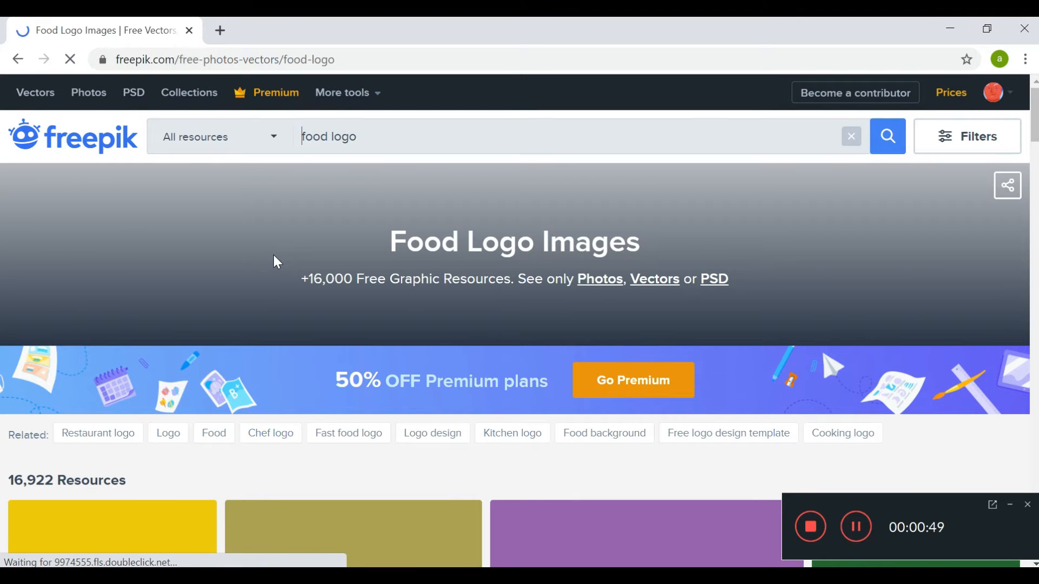
Browse the food logo resources and open the Vegan Friendly leaves label
scroll(274, 254, down, 7)
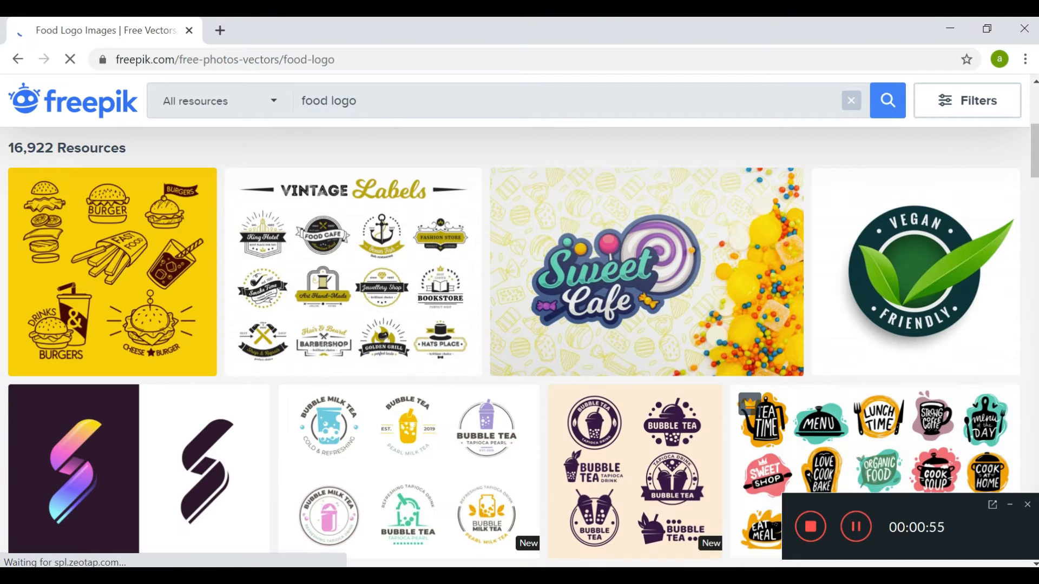
scroll(514, 325, down, 3)
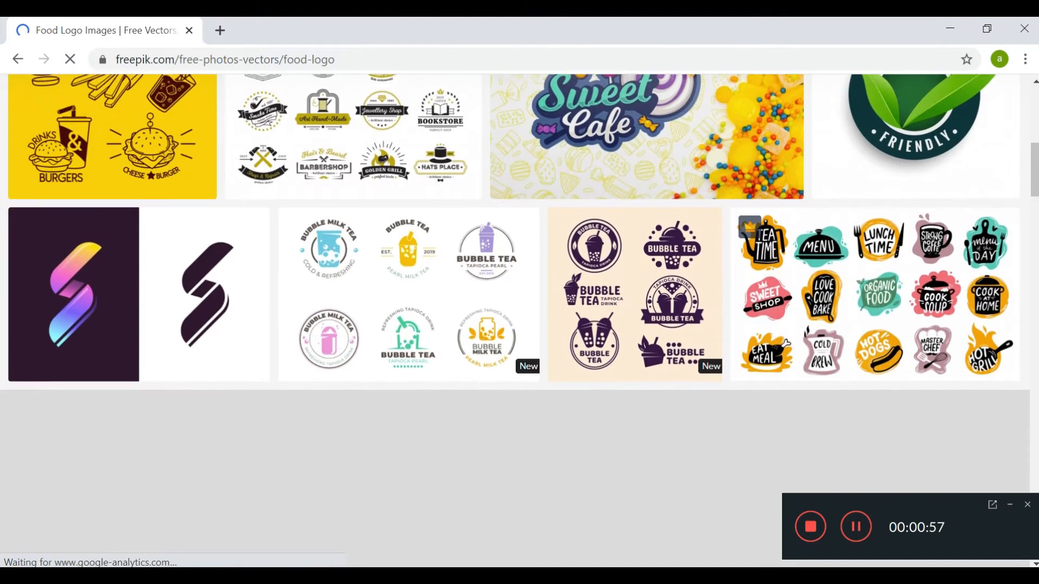
scroll(514, 324, down, 3)
scroll(792, 245, up, 5)
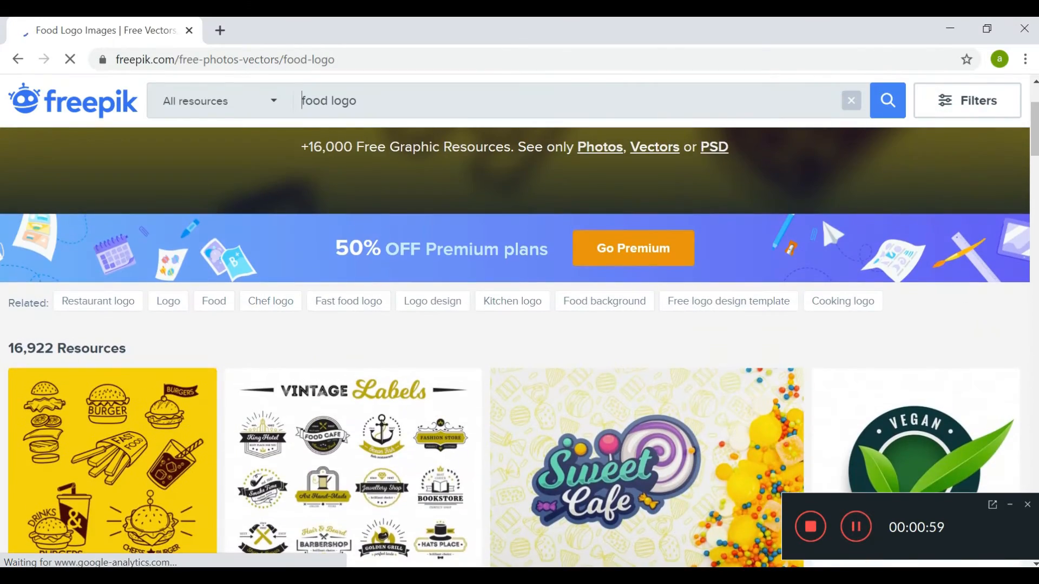
scroll(791, 245, down, 3)
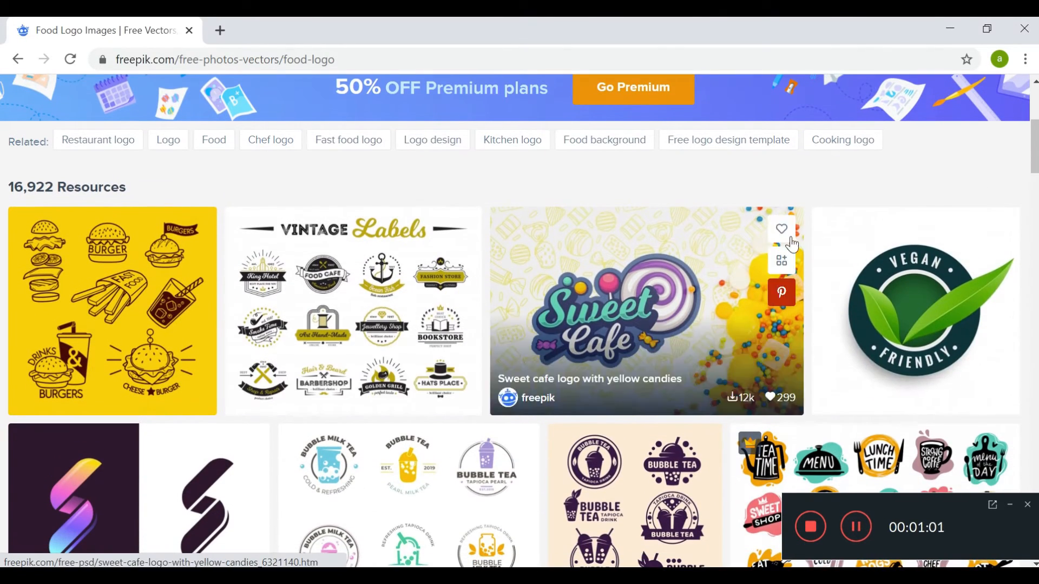
click(923, 290)
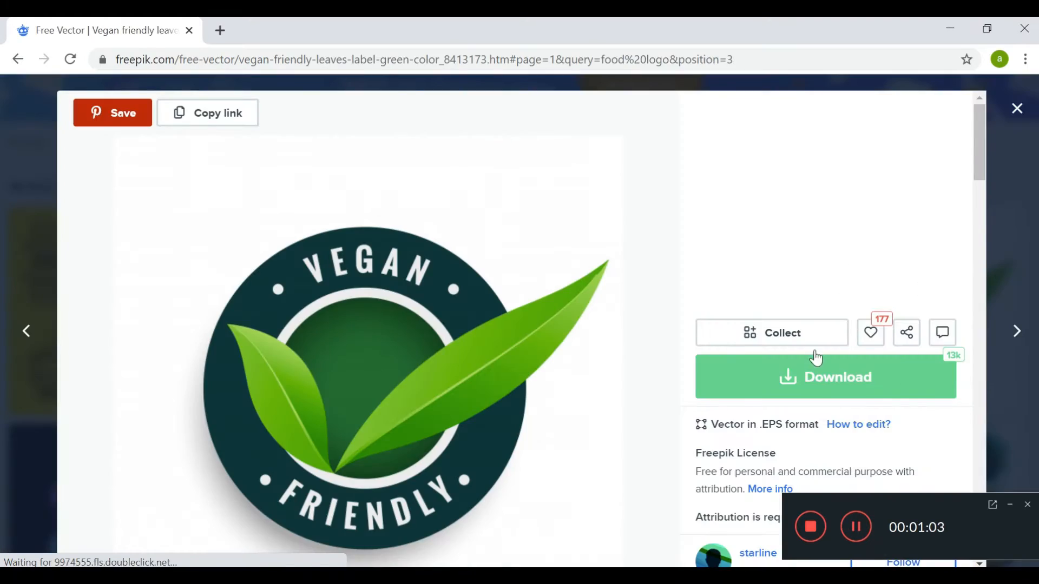
Download the Vegan Friendly leaves vector using the free download with attribution
click(818, 382)
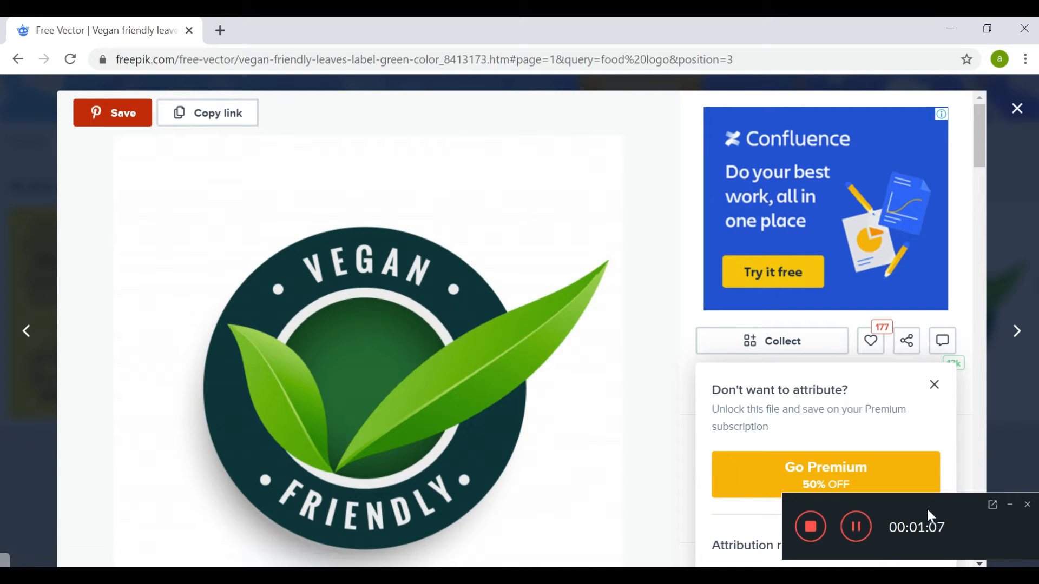
drag(926, 497, 548, 519)
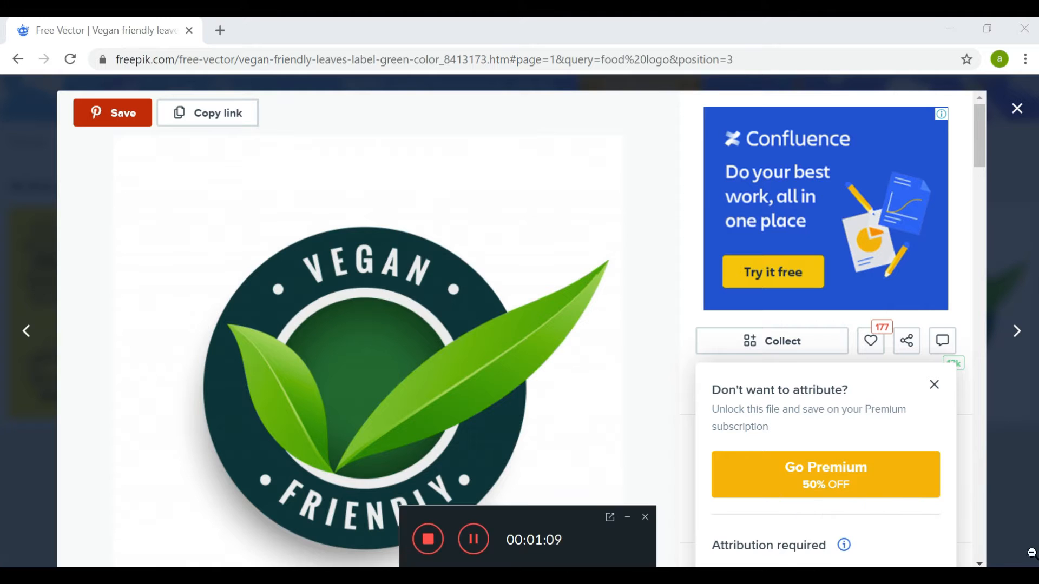
click(979, 563)
scroll(979, 563, down, 3)
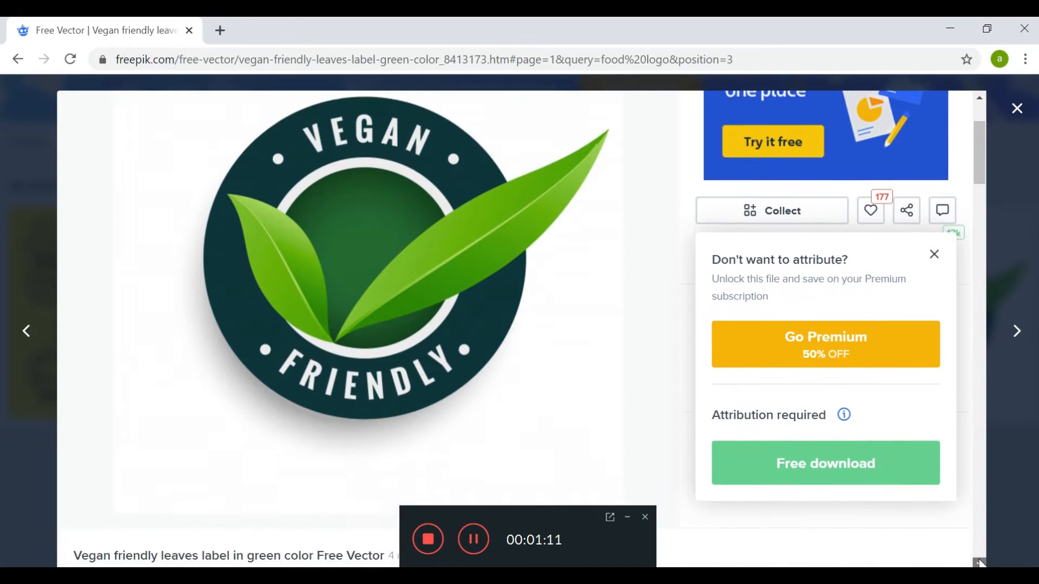
click(797, 437)
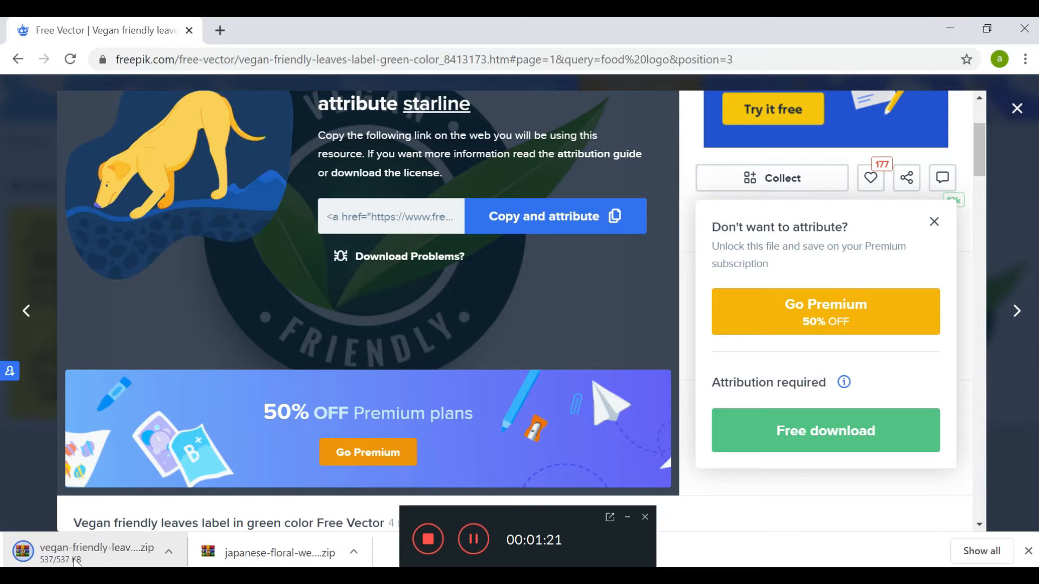
Open the downloaded vegan-friendly-leaves archive and open 25452.eps from it in Adobe Illustrator
click(95, 552)
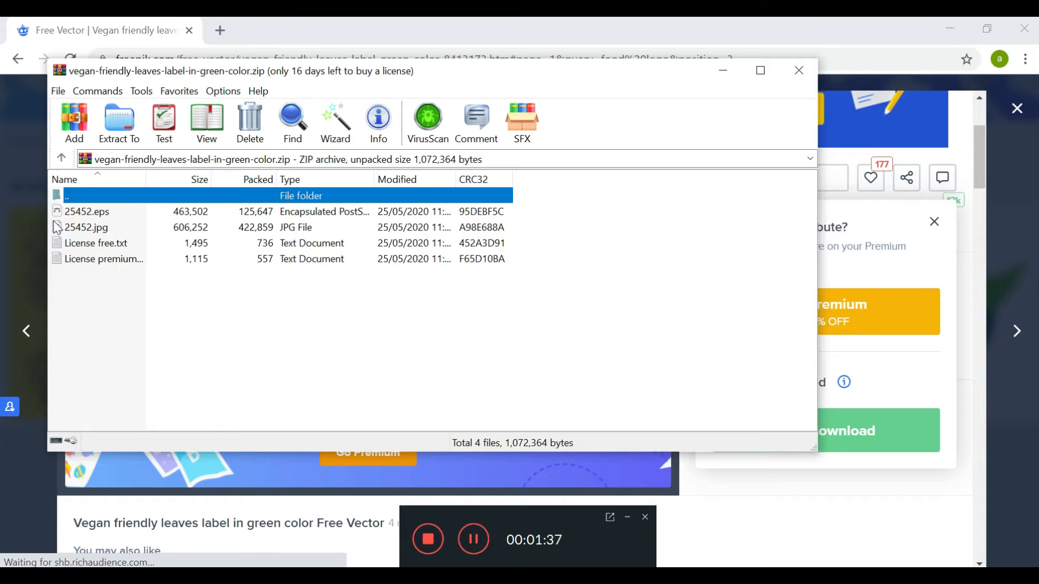
double_click(106, 212)
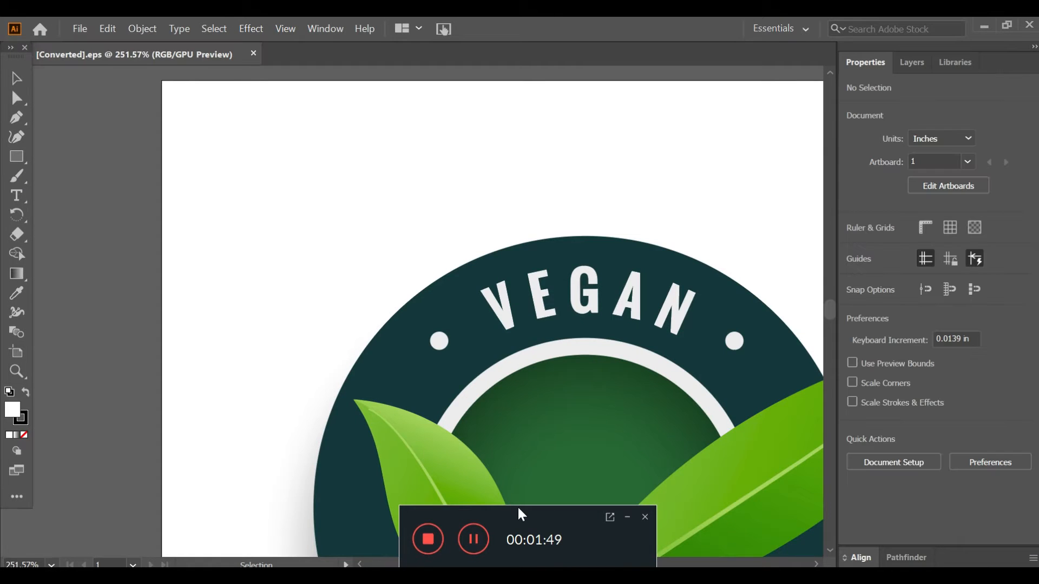
drag(610, 536, 929, 521)
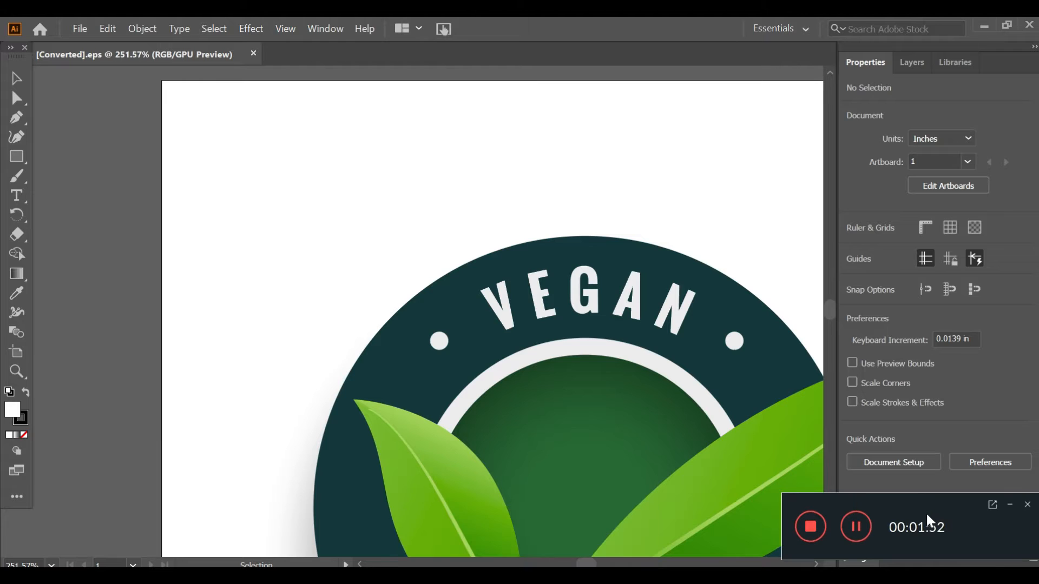
Ungroup the whole Vegan Friendly artwork so the logo separates from its white background, then clear the selection
click(561, 201)
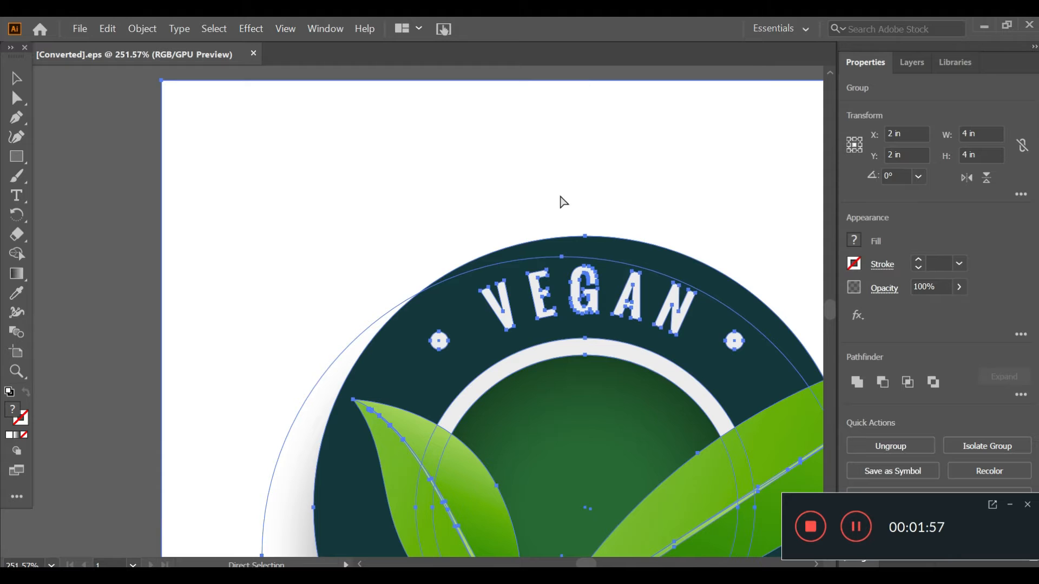
key(ctrl+minus)
key(ctrl+minus)
key(minus)
key(ctrl+minus)
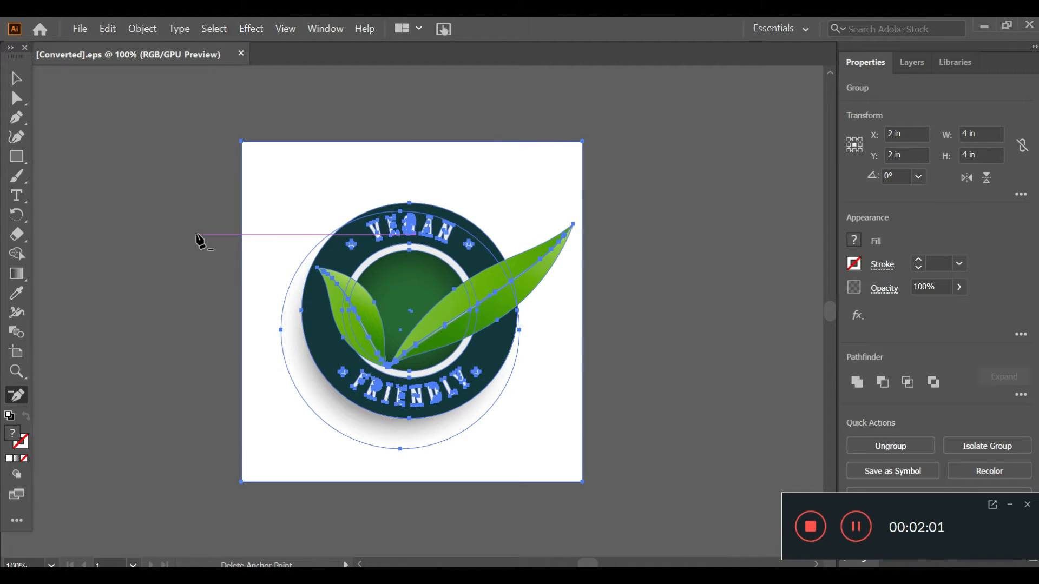
click(16, 78)
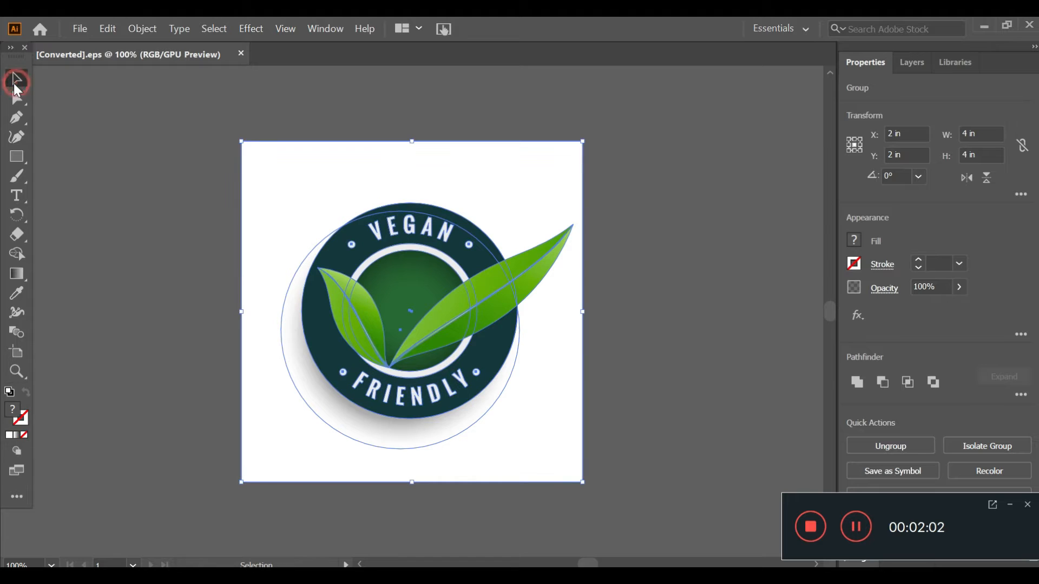
click(118, 157)
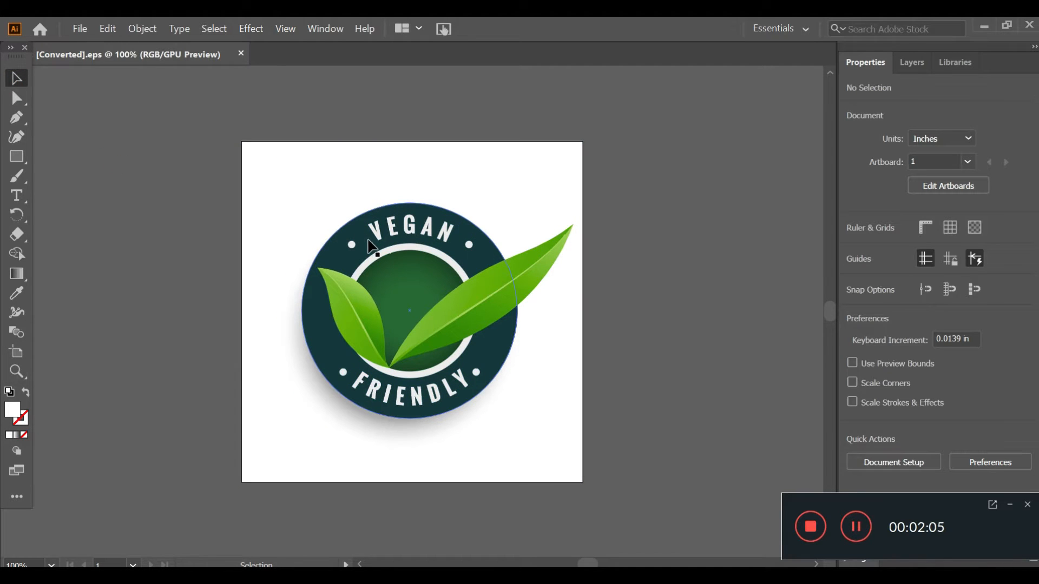
click(369, 241)
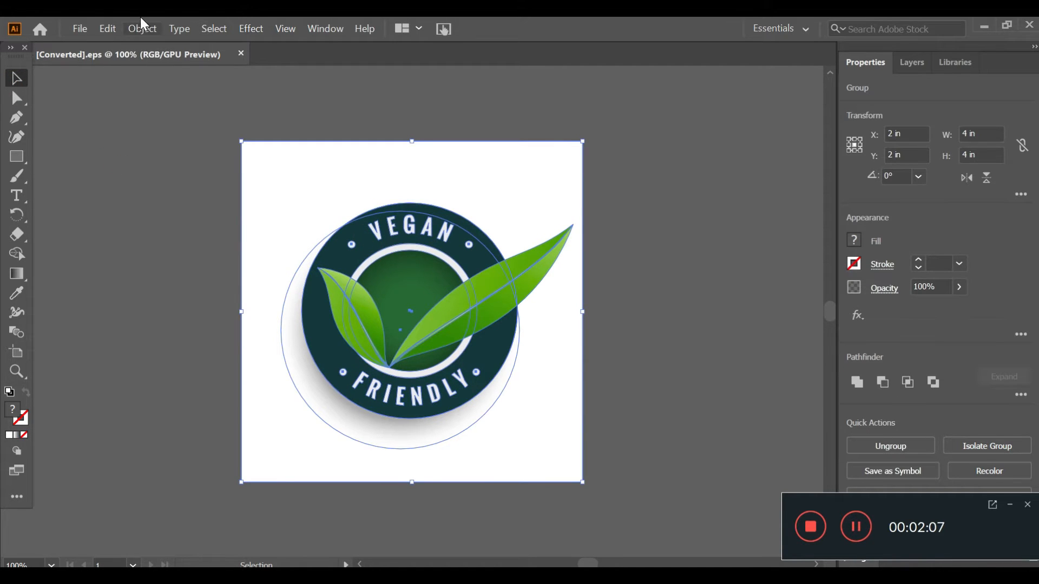
click(141, 22)
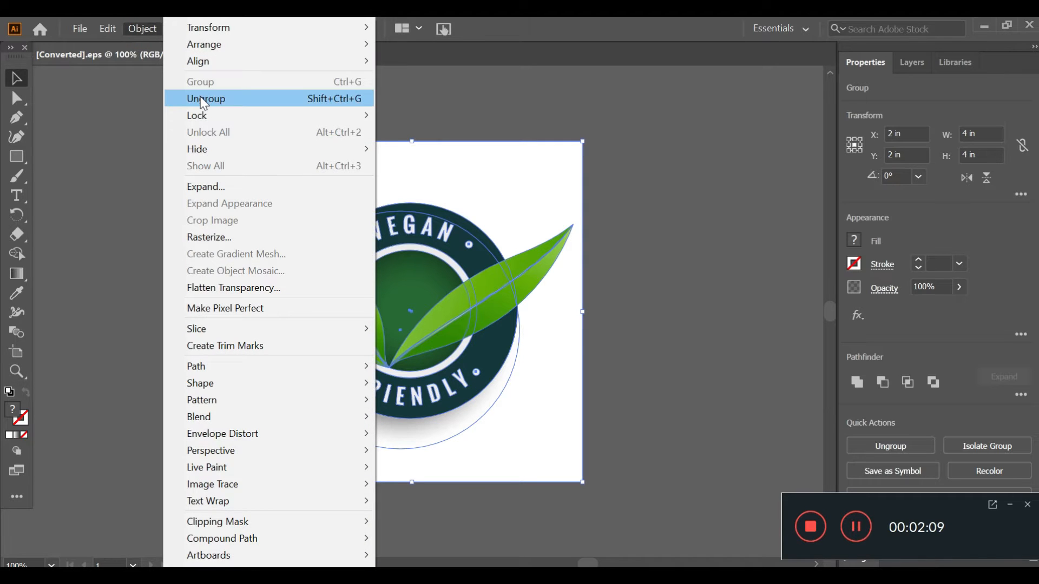
click(199, 99)
click(113, 136)
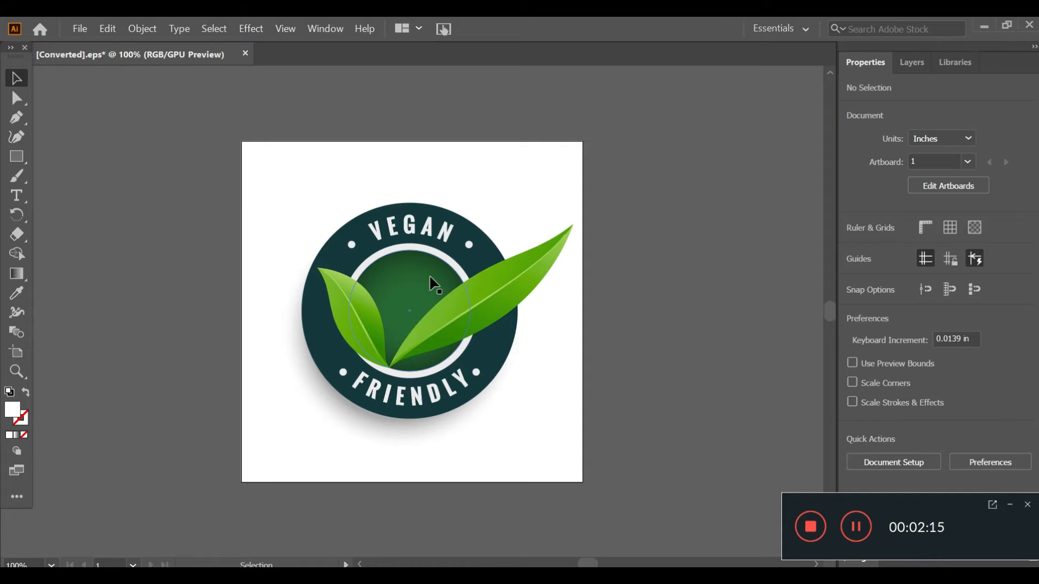
Ungroup the badge and leaves into separate parts and clear the selection
click(496, 298)
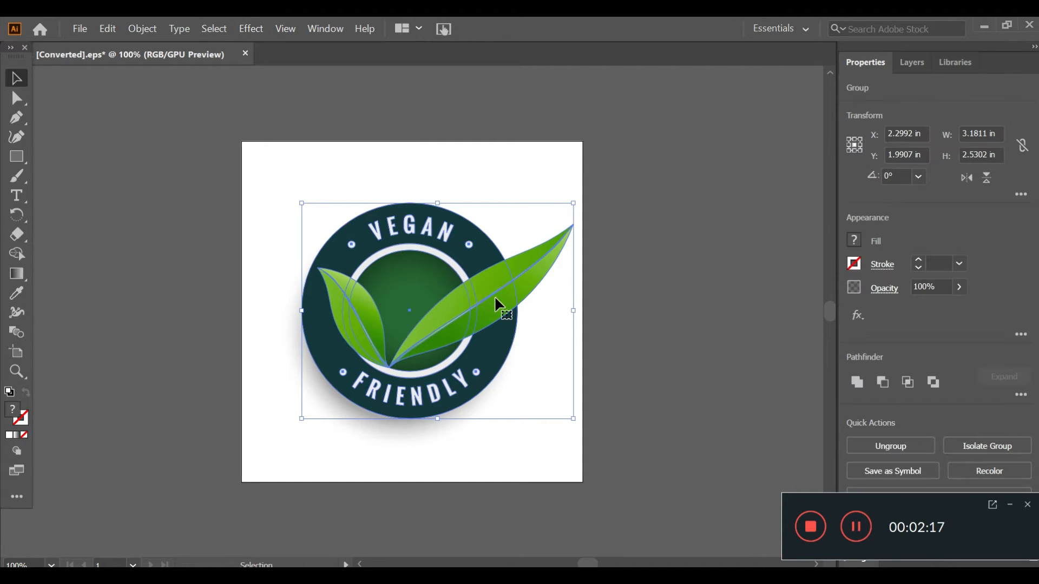
click(135, 28)
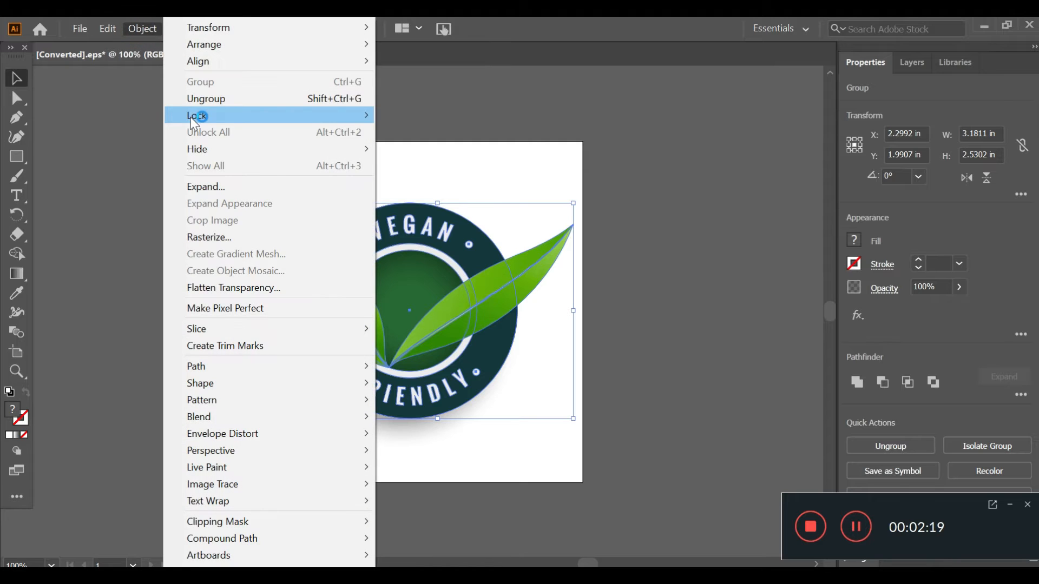
click(194, 99)
click(149, 154)
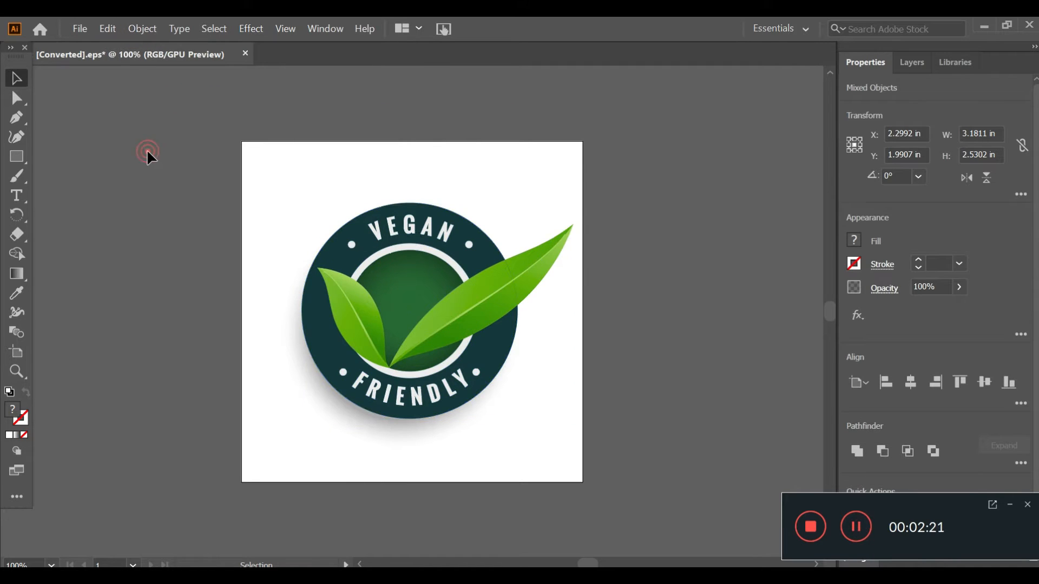
Fill the large leaf on the right of the badge with a solid bright light green, then deselect it
click(503, 300)
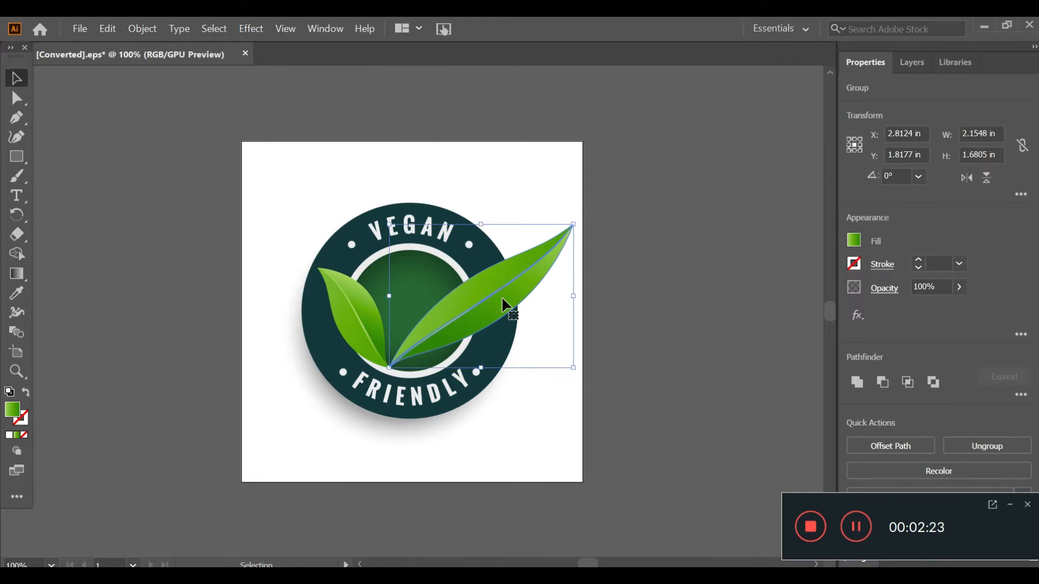
double_click(13, 409)
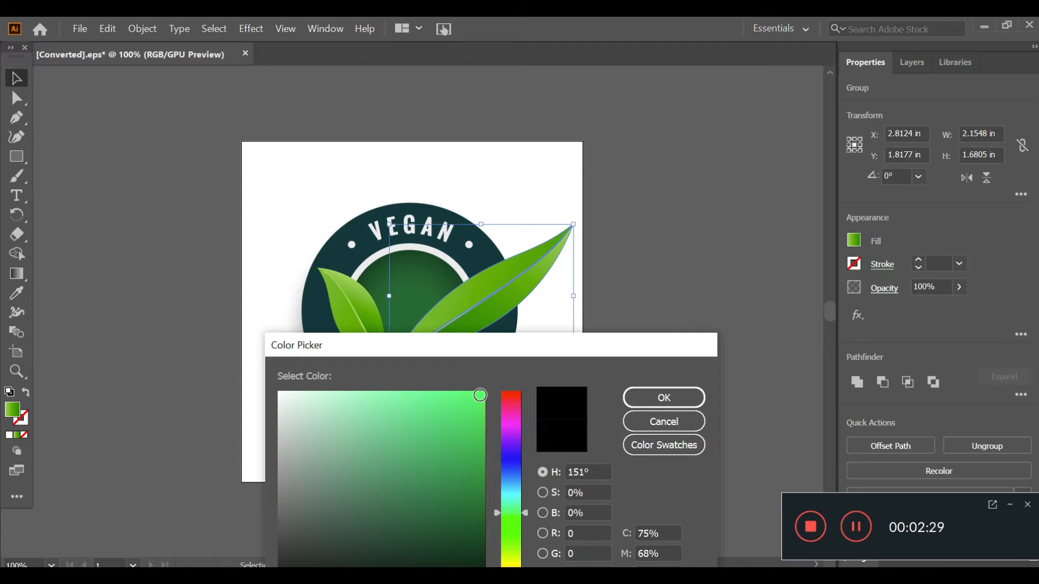
click(479, 395)
click(695, 398)
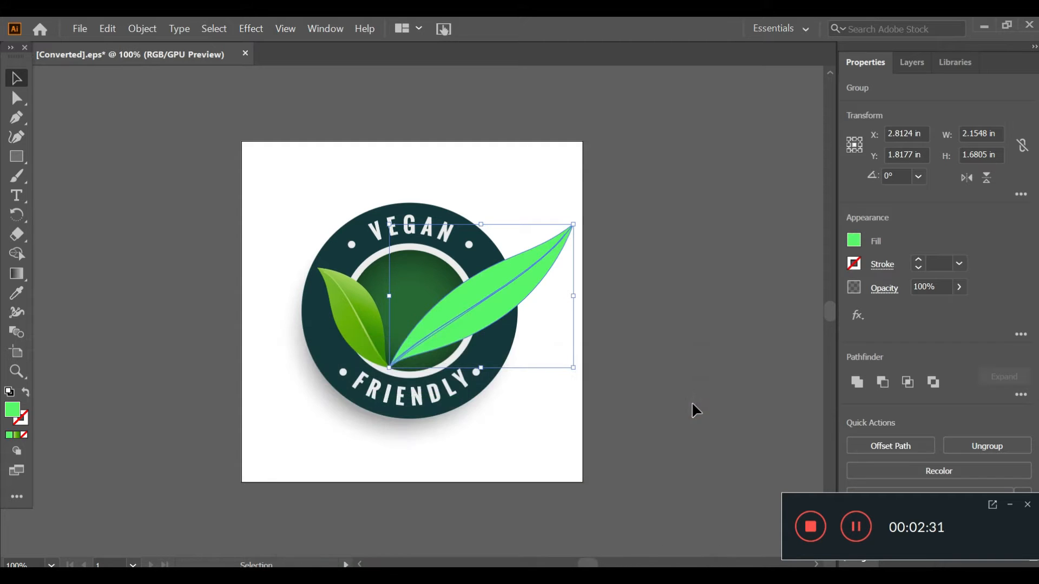
click(114, 133)
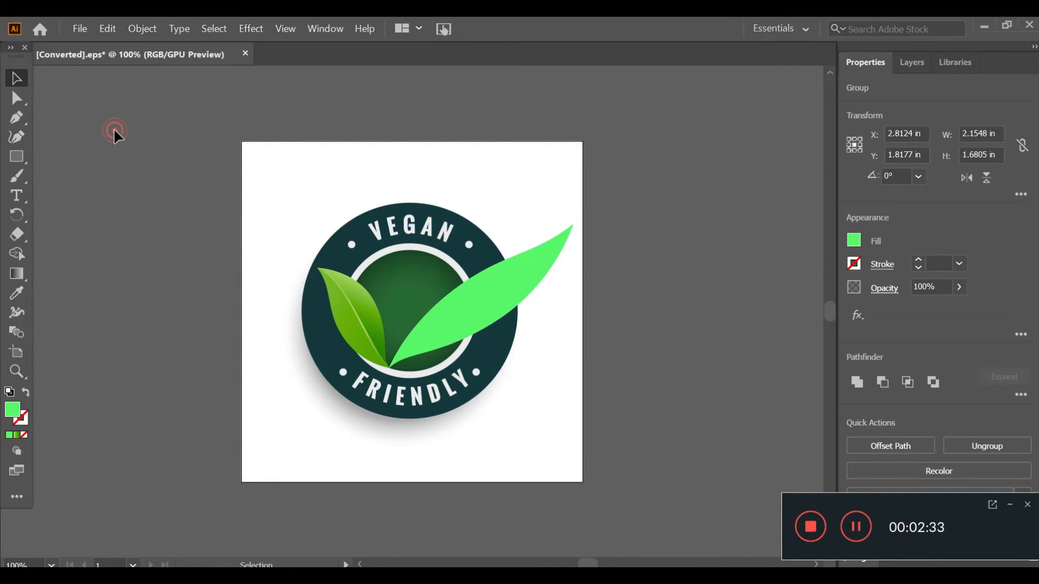
Isolate the central vein of the large light green leaf, fill it with near-black, and leave isolation mode
click(483, 297)
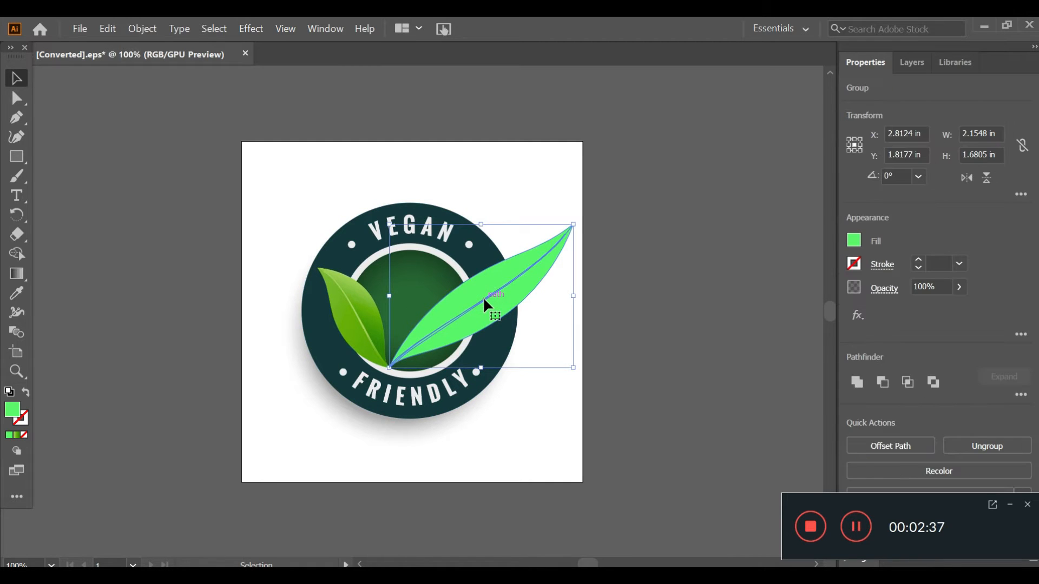
double_click(483, 296)
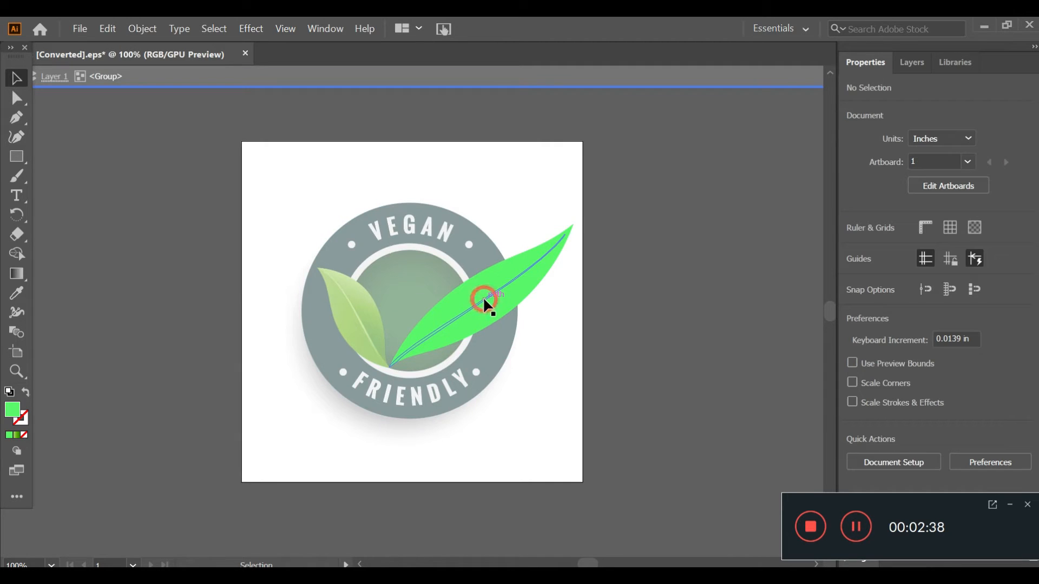
click(431, 338)
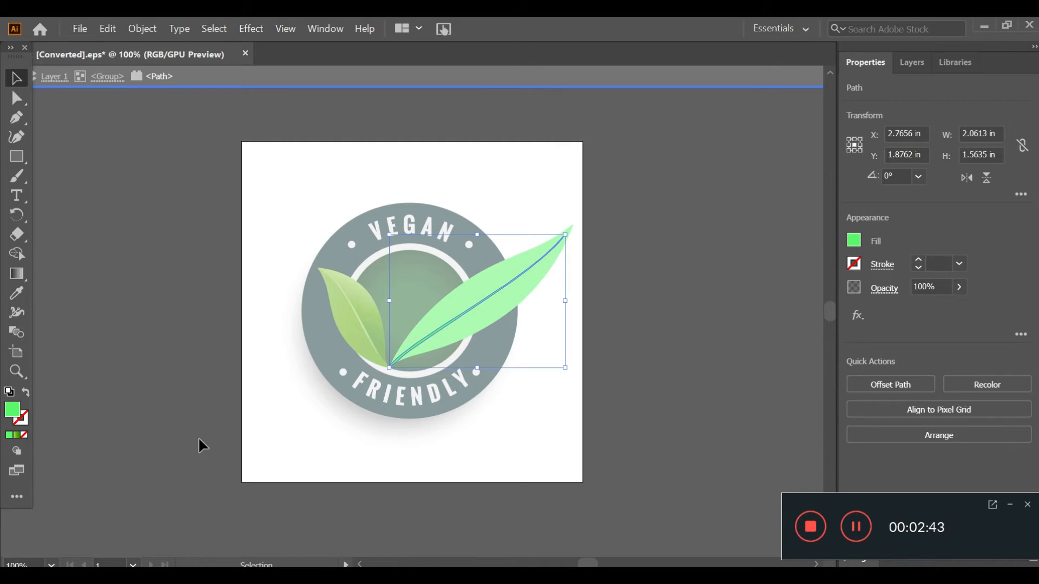
double_click(10, 412)
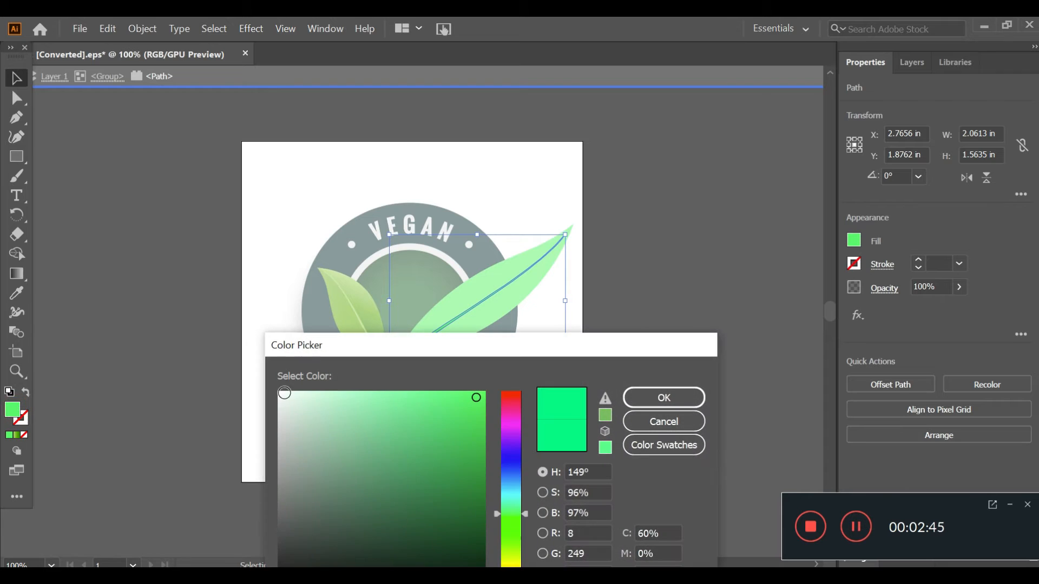
click(281, 549)
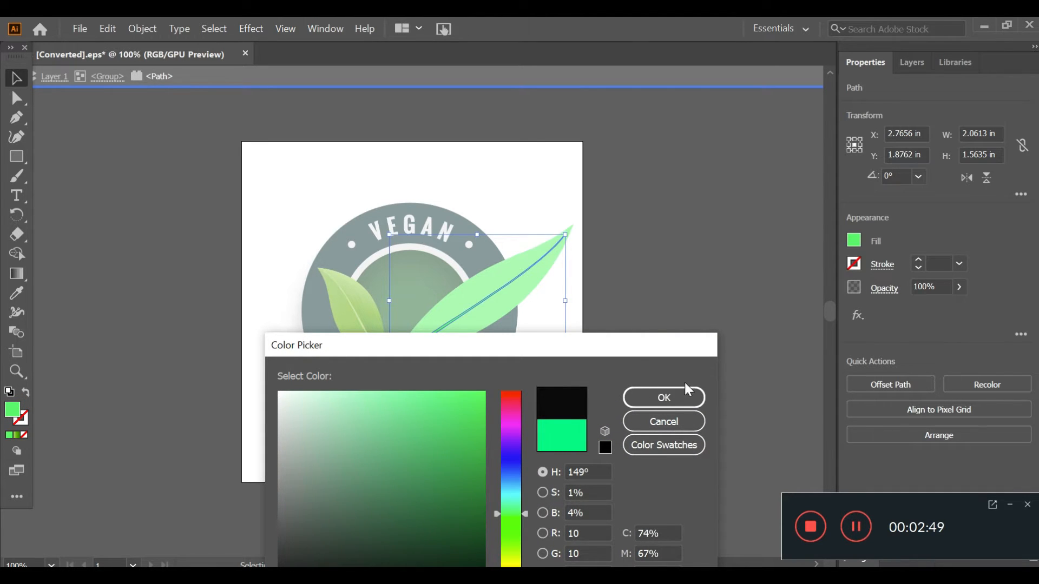
click(679, 401)
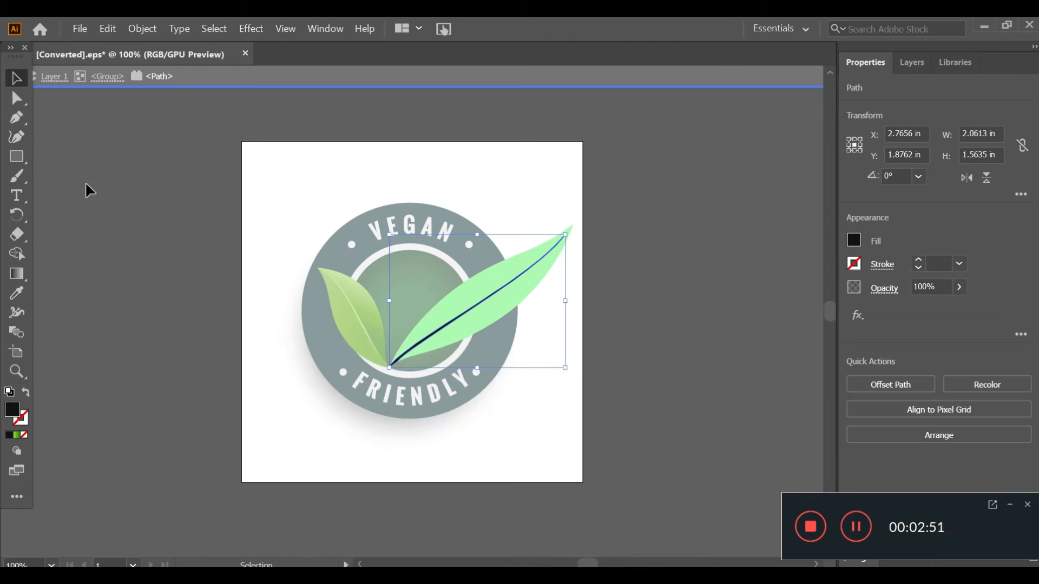
click(126, 168)
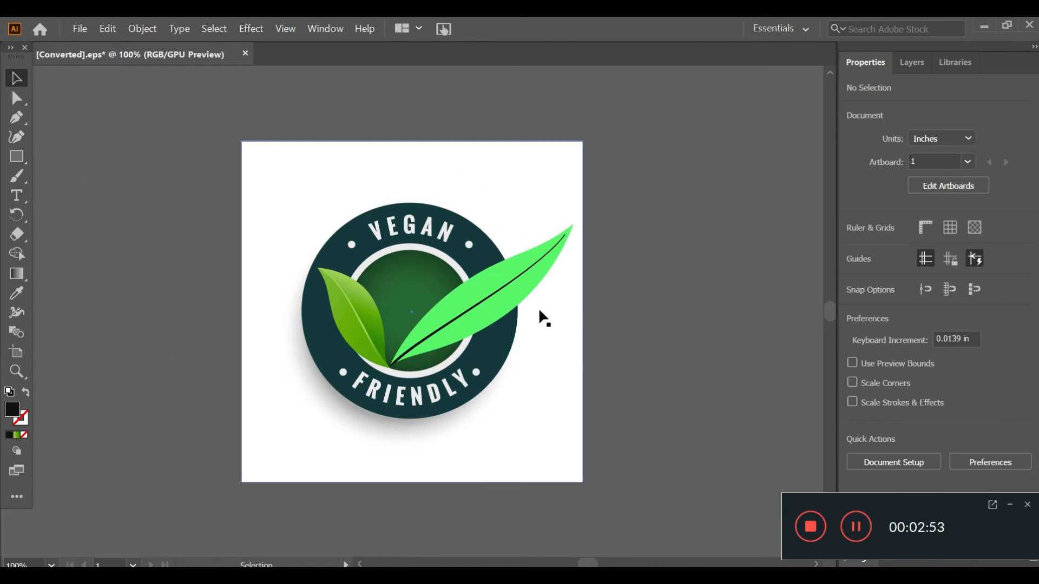
click(542, 281)
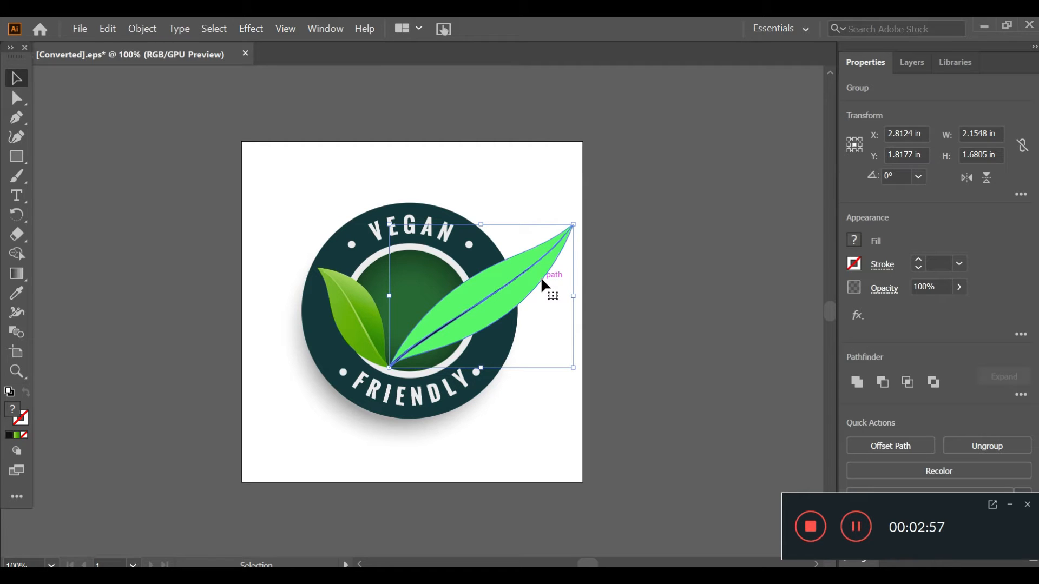
double_click(541, 281)
click(541, 282)
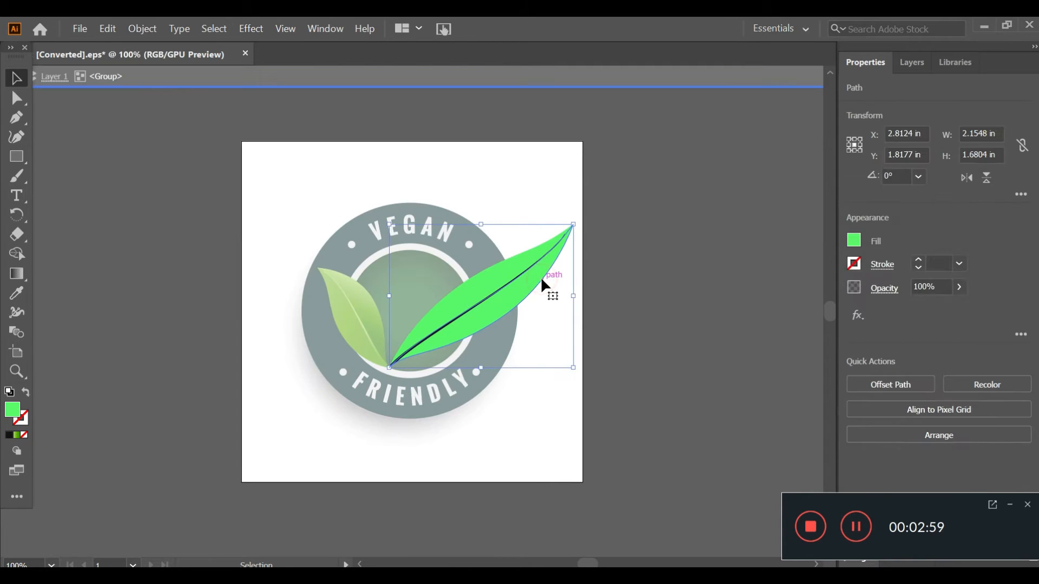
double_click(13, 411)
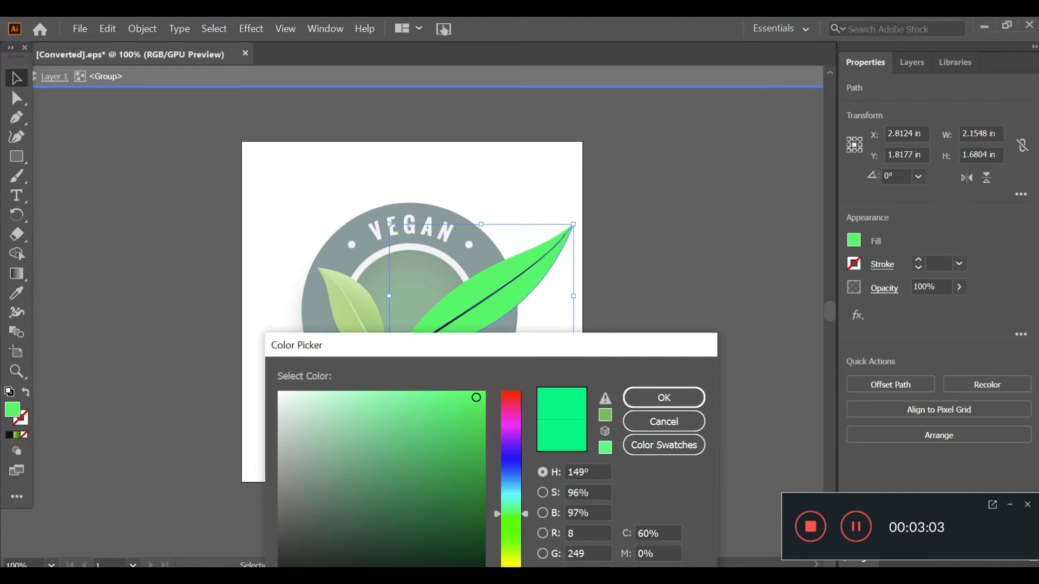
click(138, 351)
click(675, 389)
double_click(685, 331)
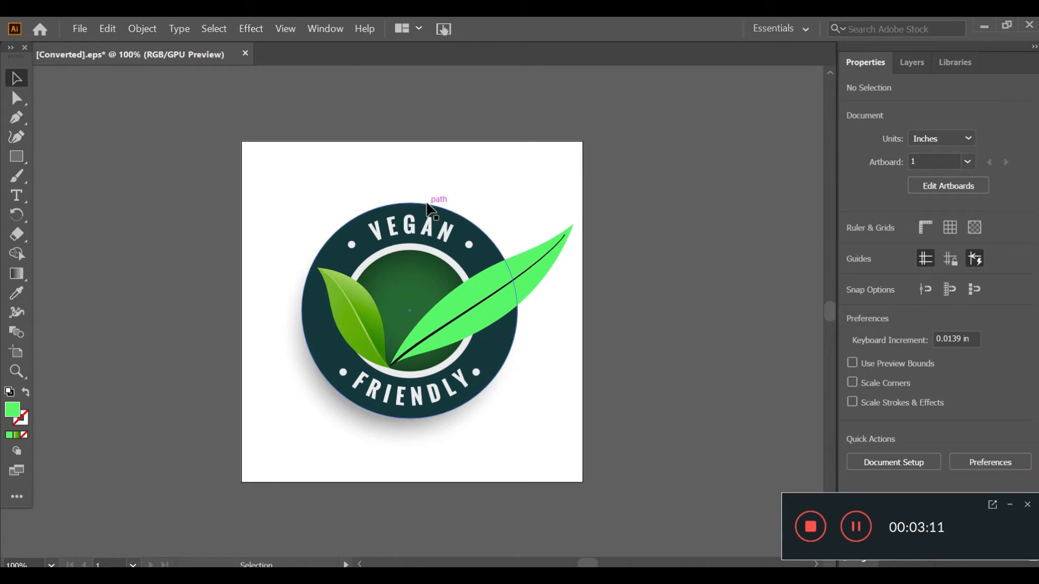
Isolate the VEGAN lettering in the upper part of the badge ring and delete all of its letters
double_click(426, 227)
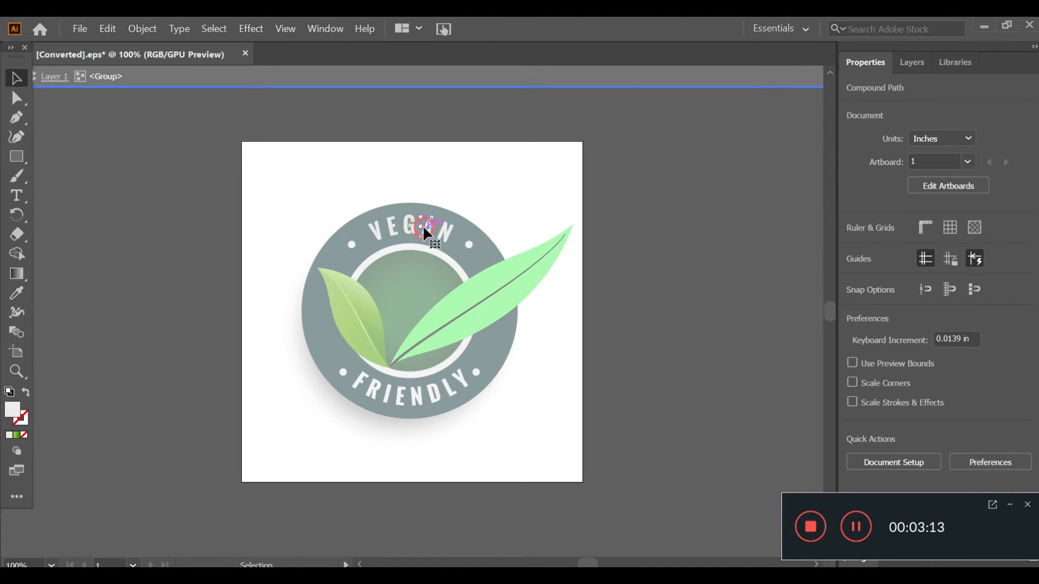
click(442, 232)
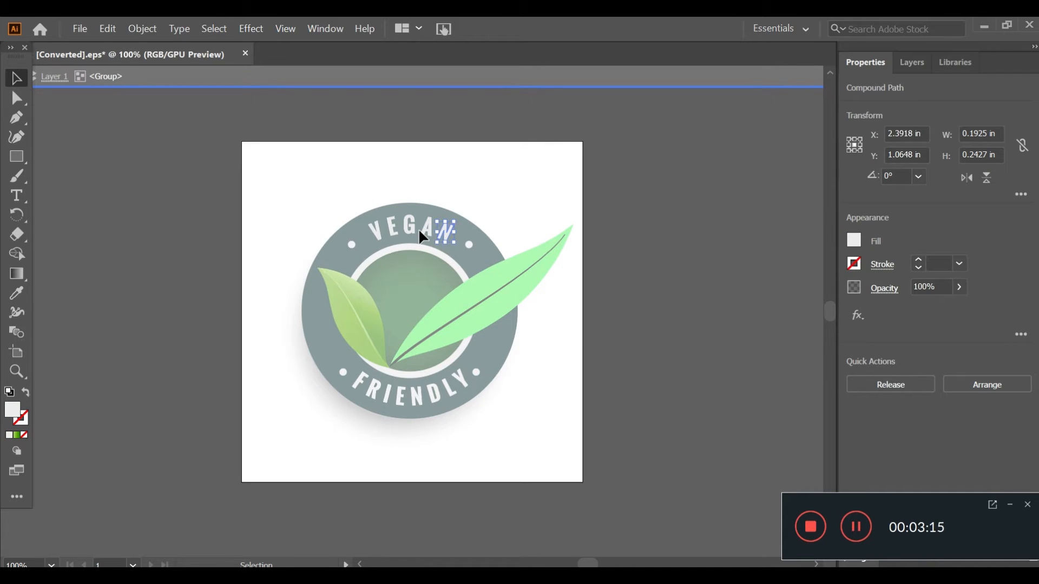
key(Delete)
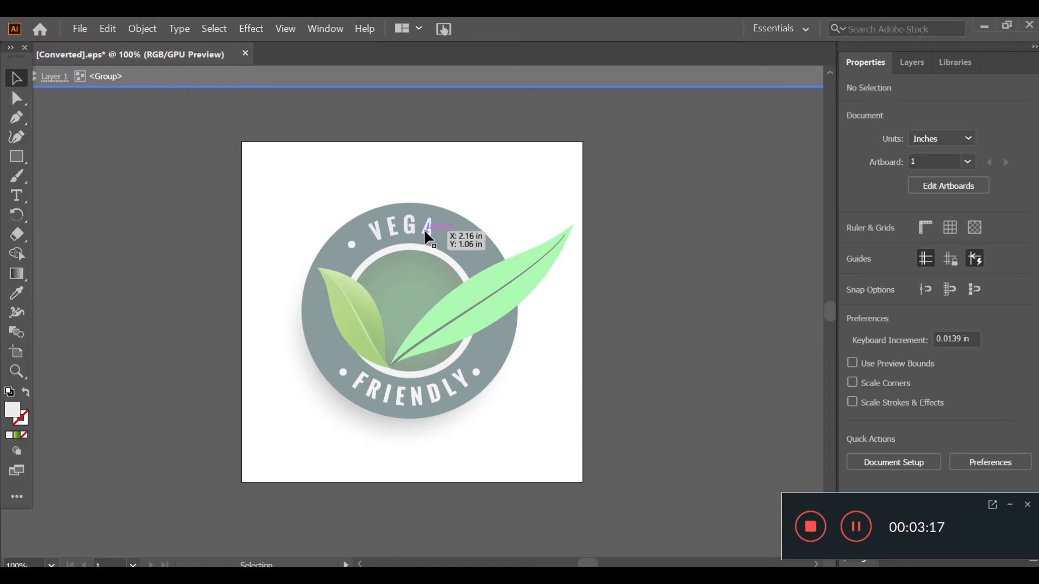
click(425, 229)
key(Delete)
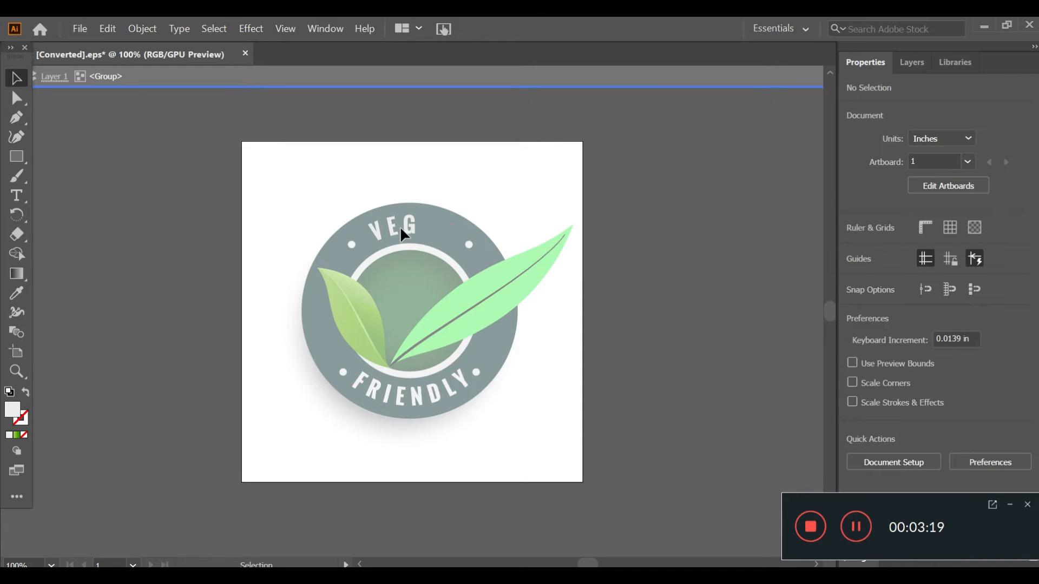
click(408, 234)
key(Delete)
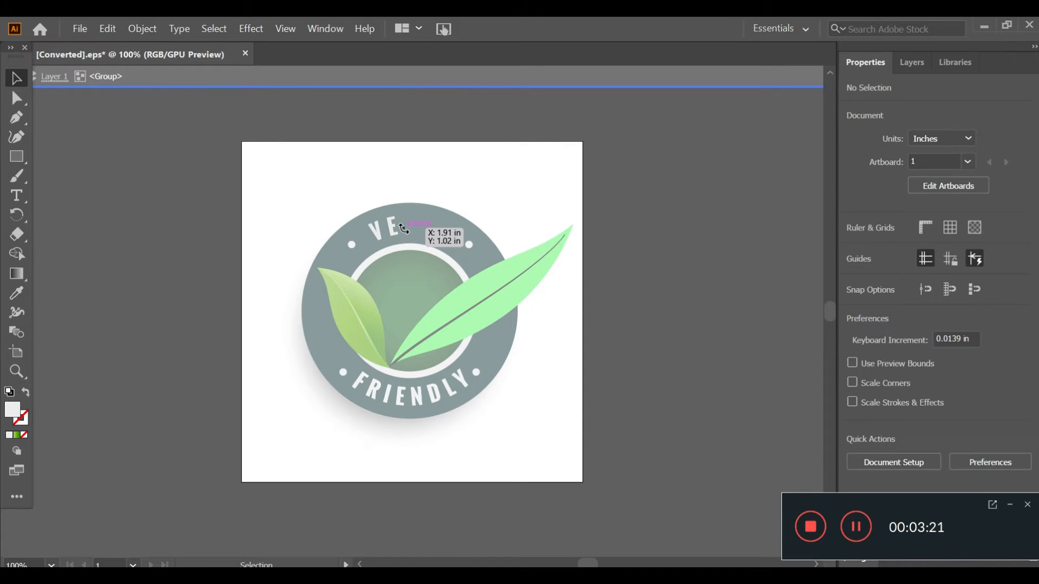
click(396, 227)
key(Delete)
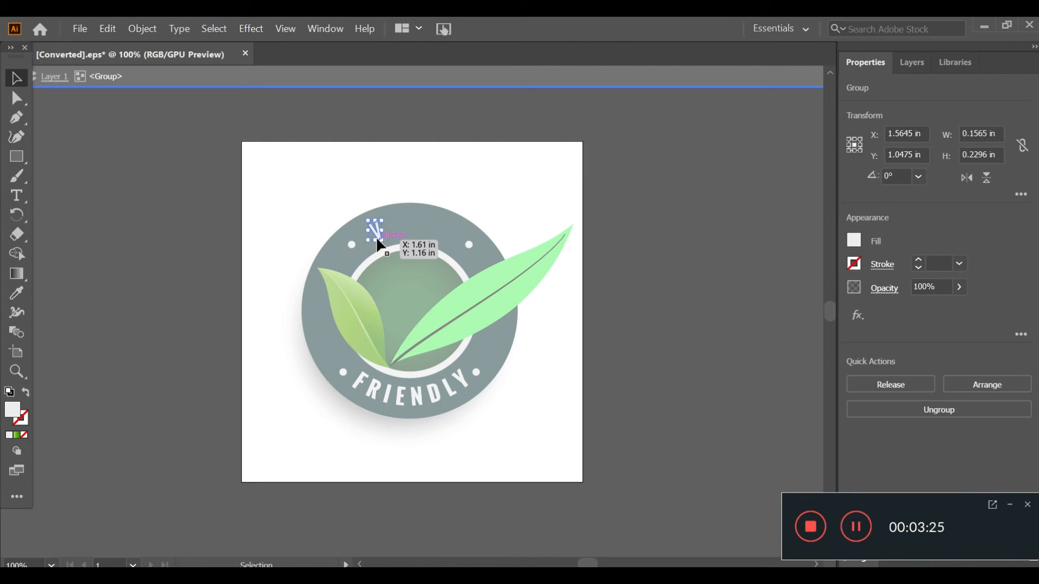
key(Delete)
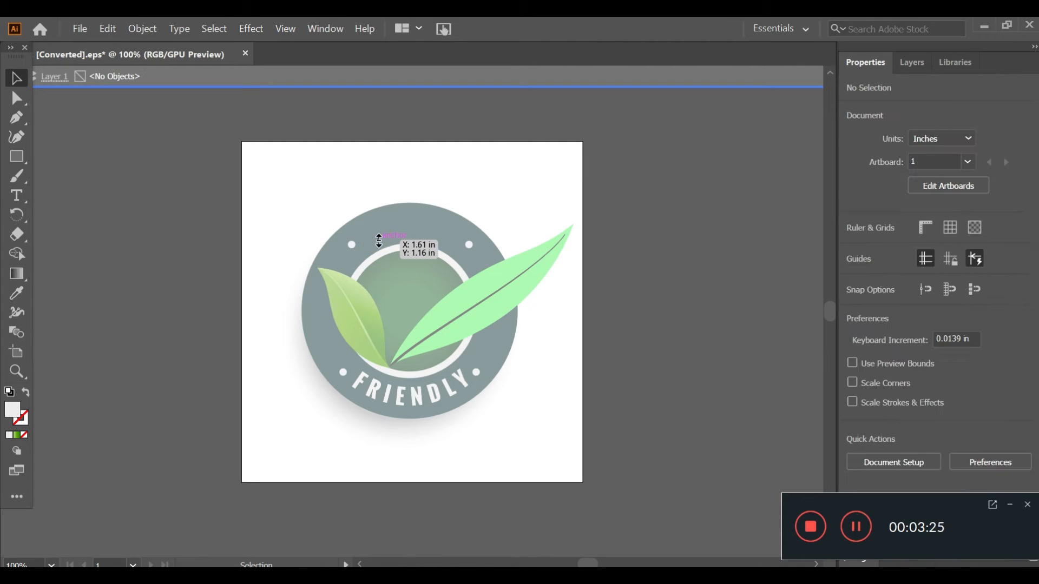
Add the text FOOD POINT in a text area about 1.4 by 0.55 in on the empty canvas beside the artboard
click(16, 195)
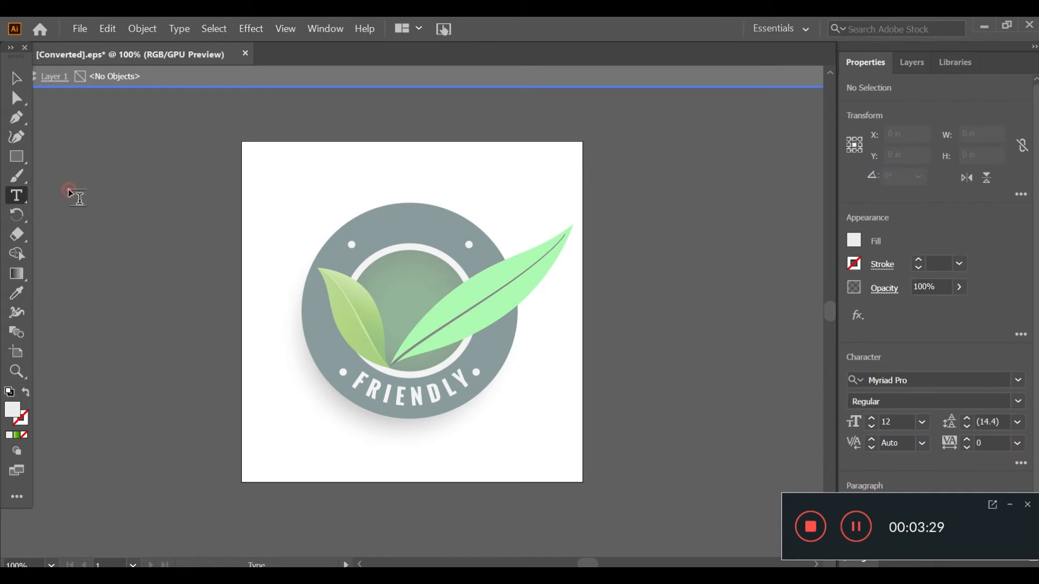
drag(68, 191, 188, 237)
key(Caps_Lock)
text(F)
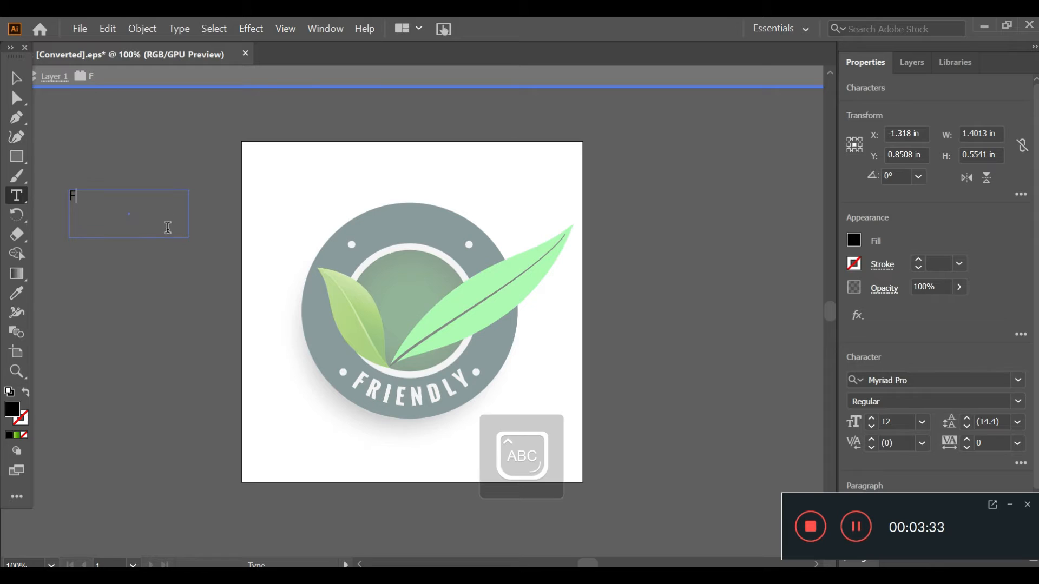
text(OOD)
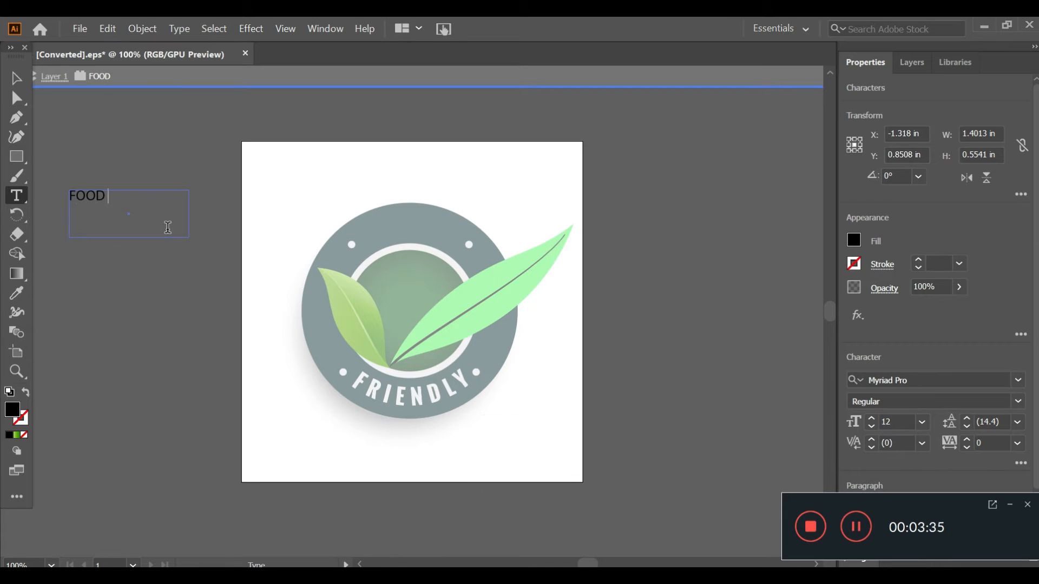
text( POINT)
click(15, 77)
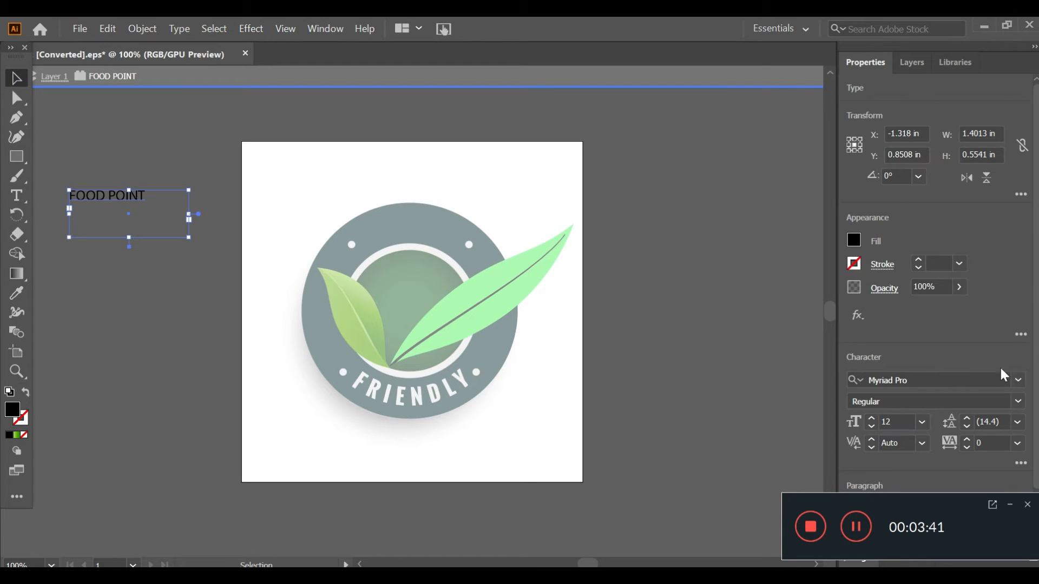
Set the FOOD POINT text in Berlin Sans FB Demi Bold and give it a near-white fill
click(1020, 383)
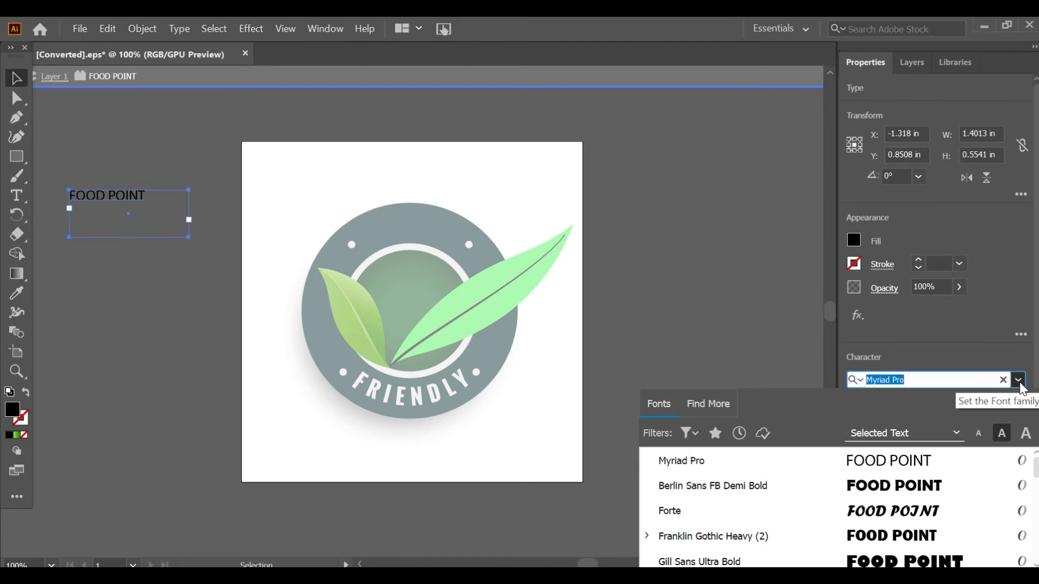
click(918, 486)
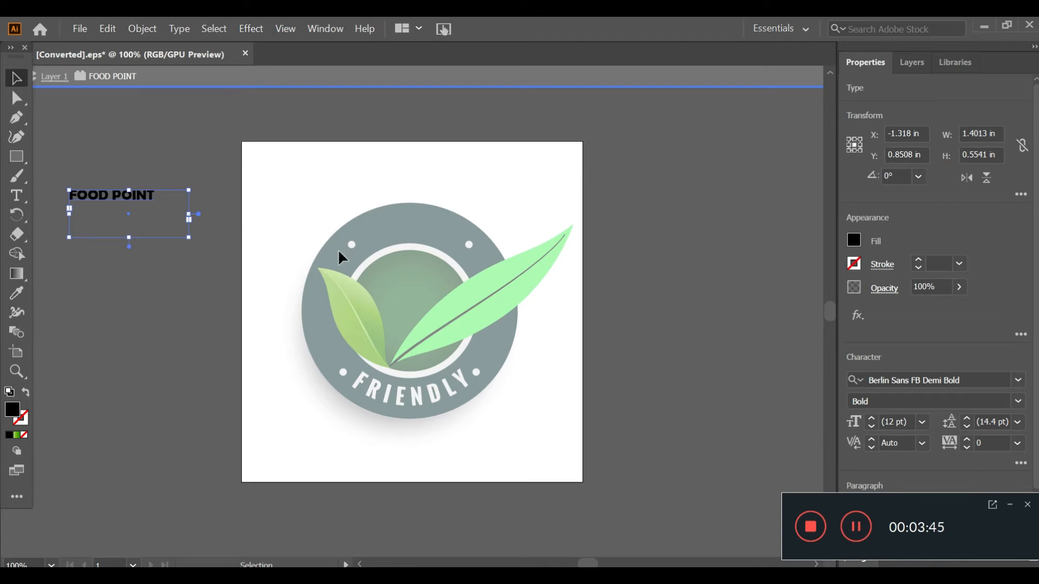
double_click(11, 409)
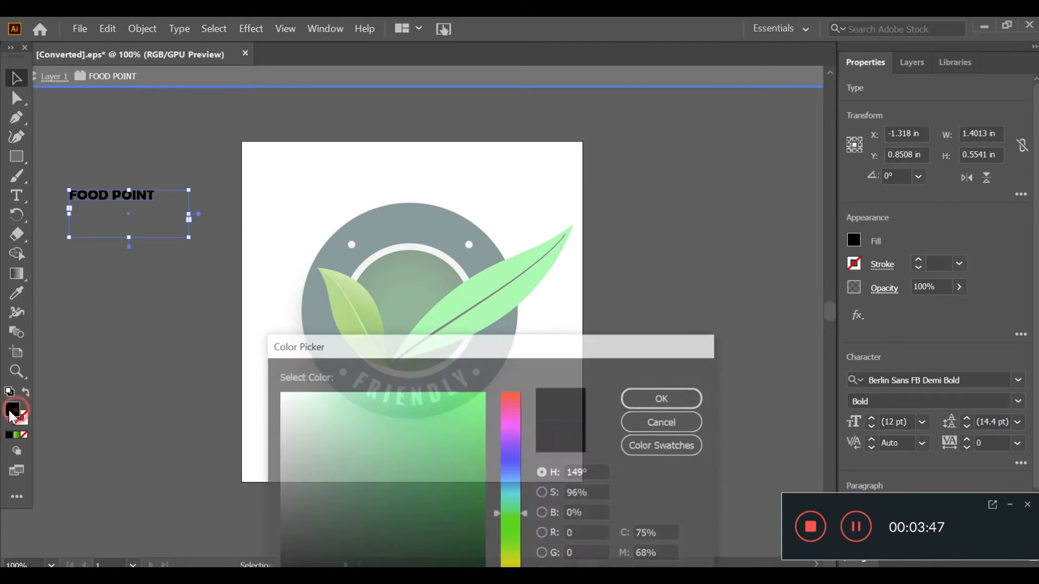
click(280, 396)
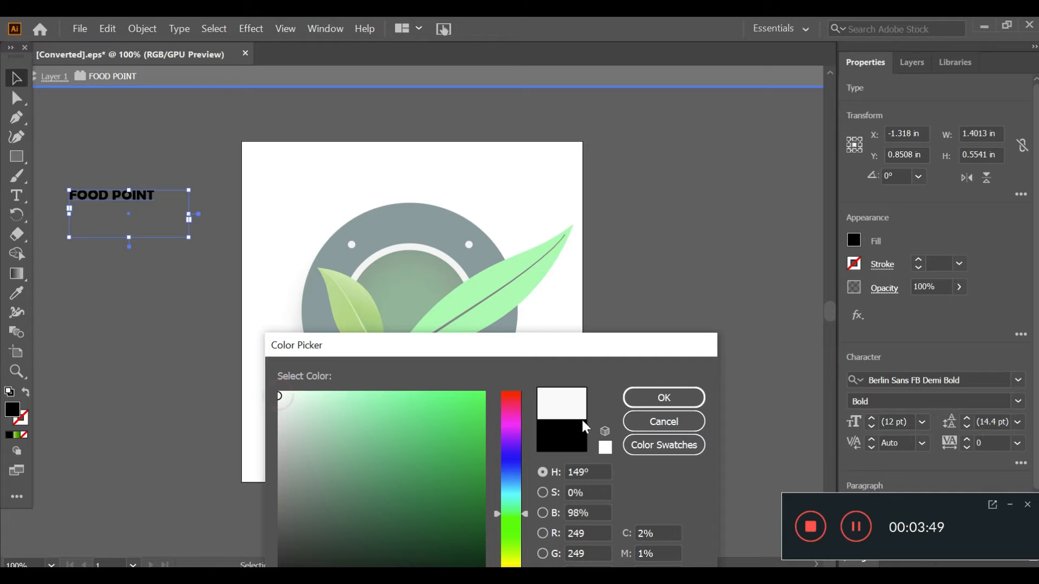
click(638, 400)
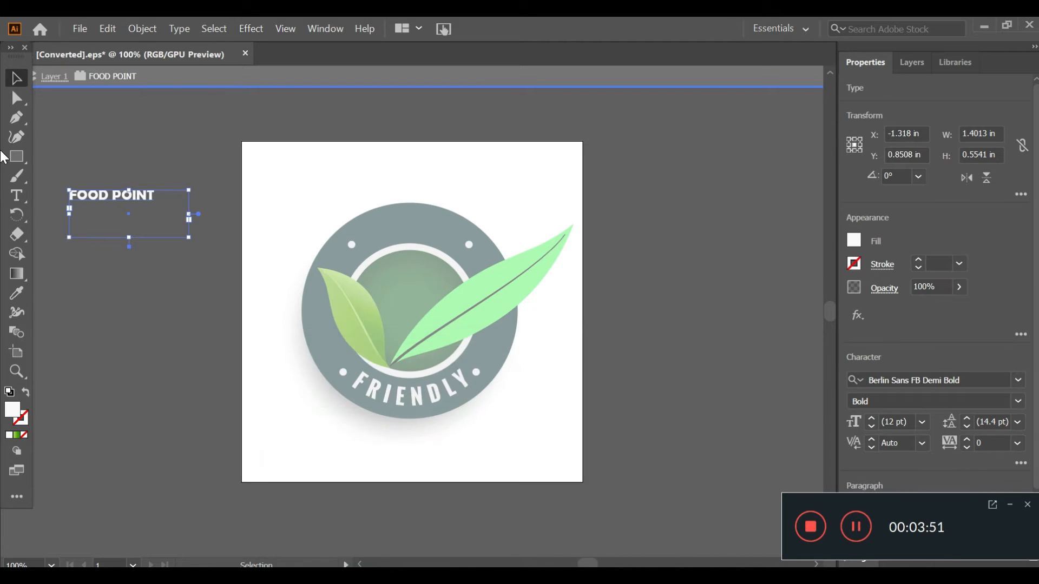
Move the FOOD POINT text into the upper part of the badge ring where the old lettering was and leave isolation mode
drag(87, 192, 394, 226)
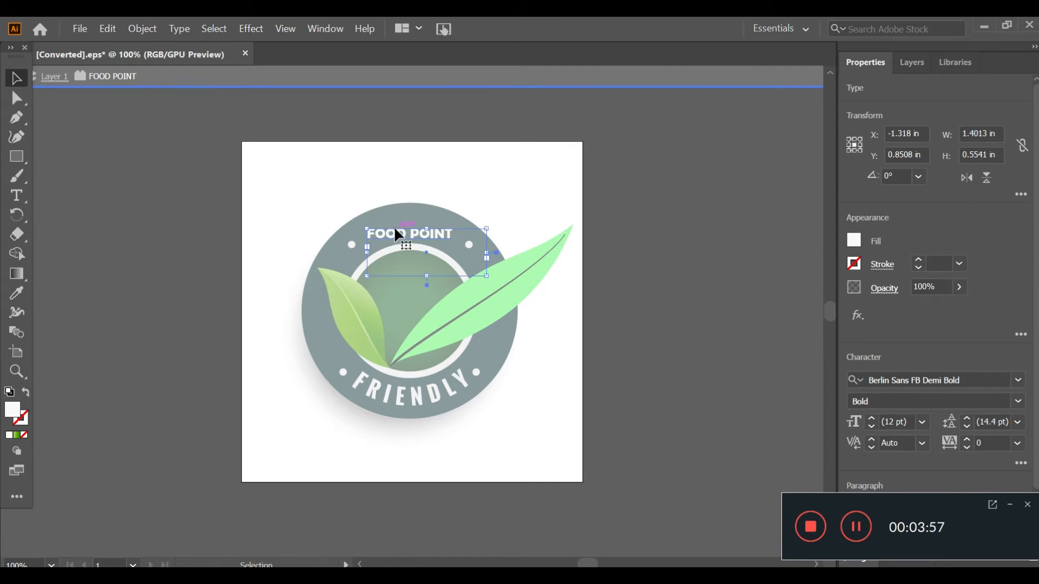
click(131, 264)
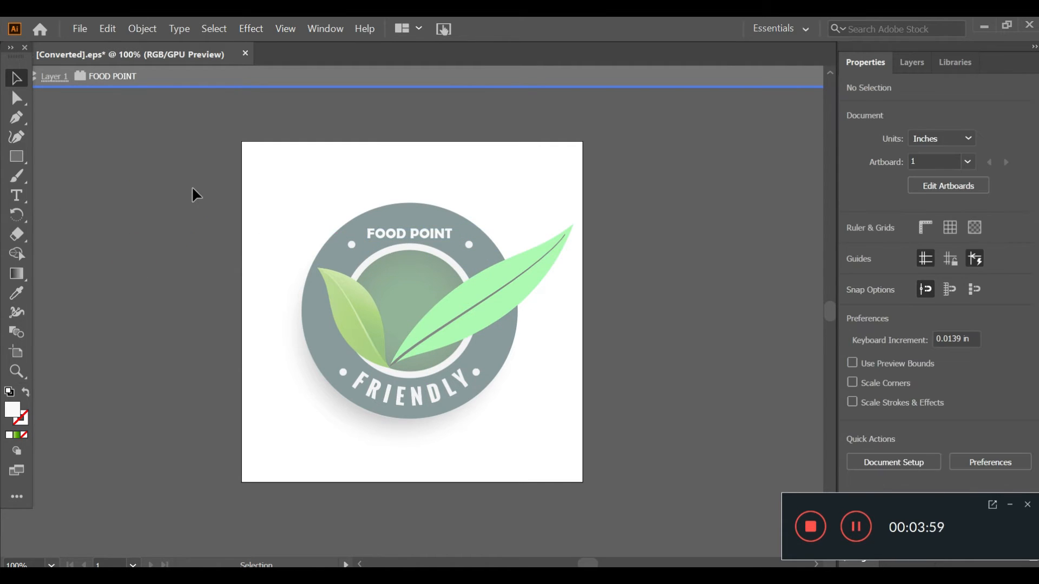
double_click(169, 188)
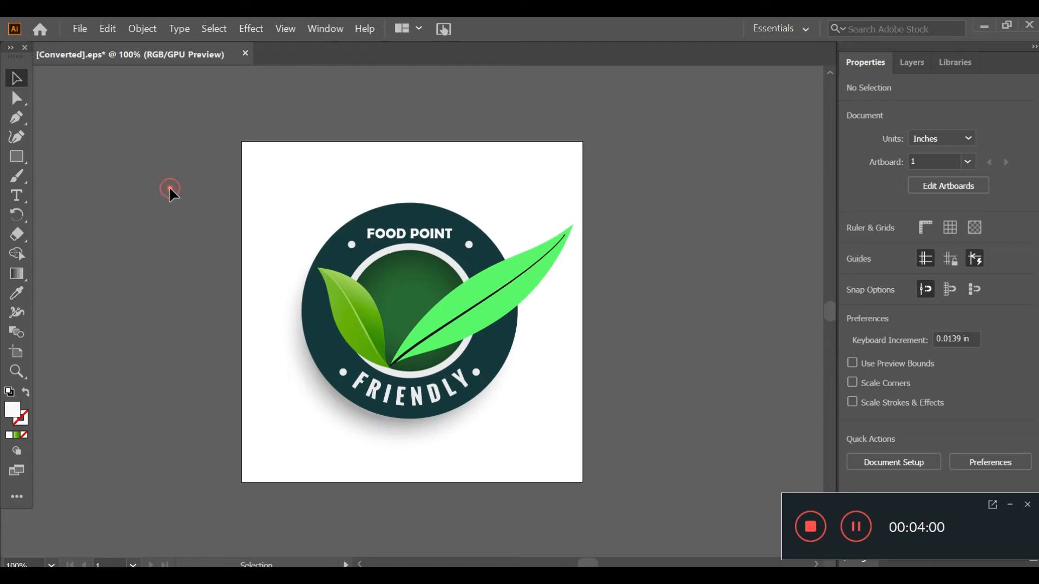
Move the two upper dots of the ring level with the FOOD POINT text, shift the right dot slightly closer to it, and deselect
click(357, 252)
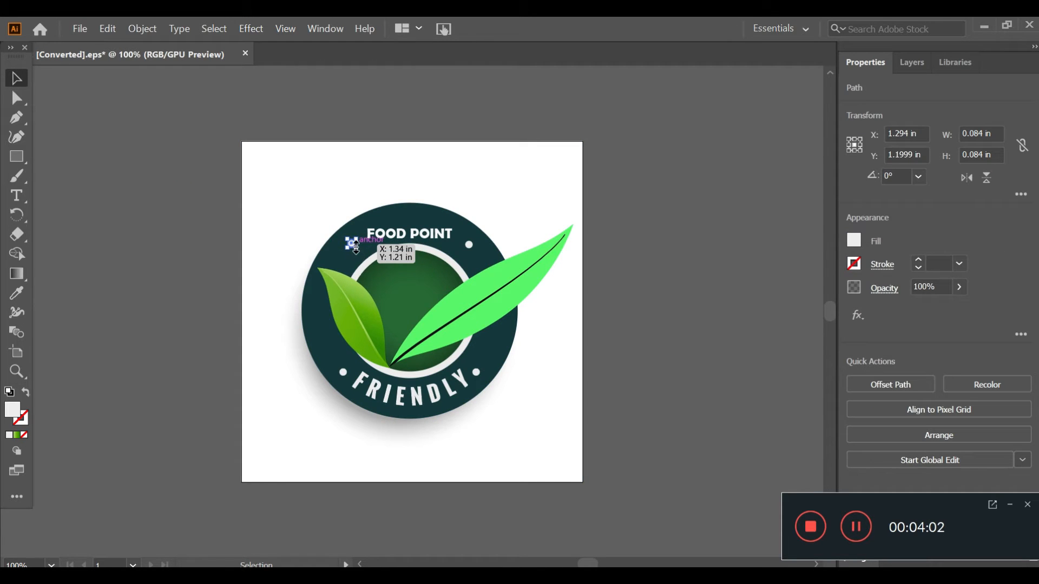
drag(357, 251, 359, 248)
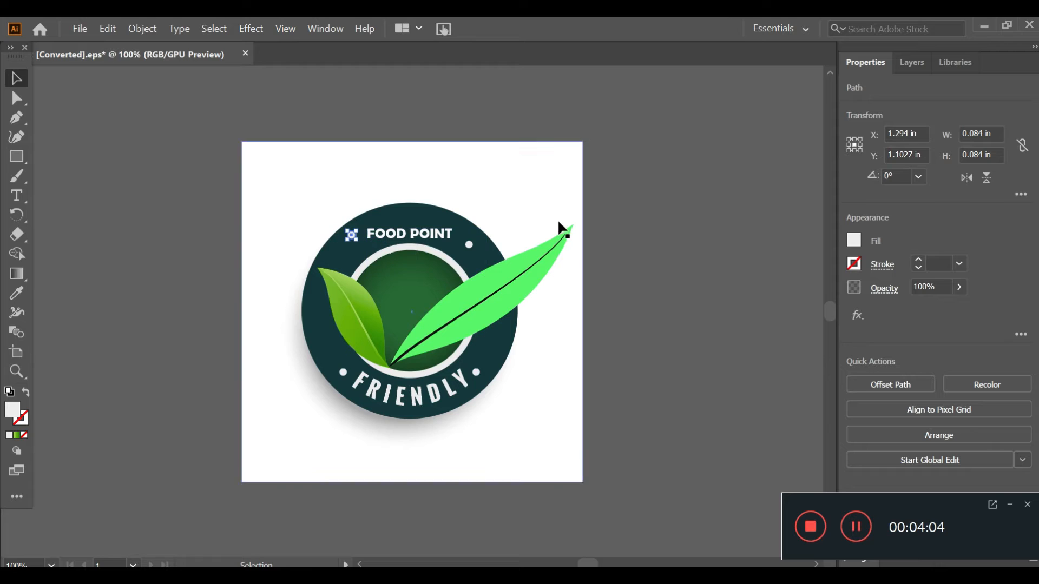
click(469, 244)
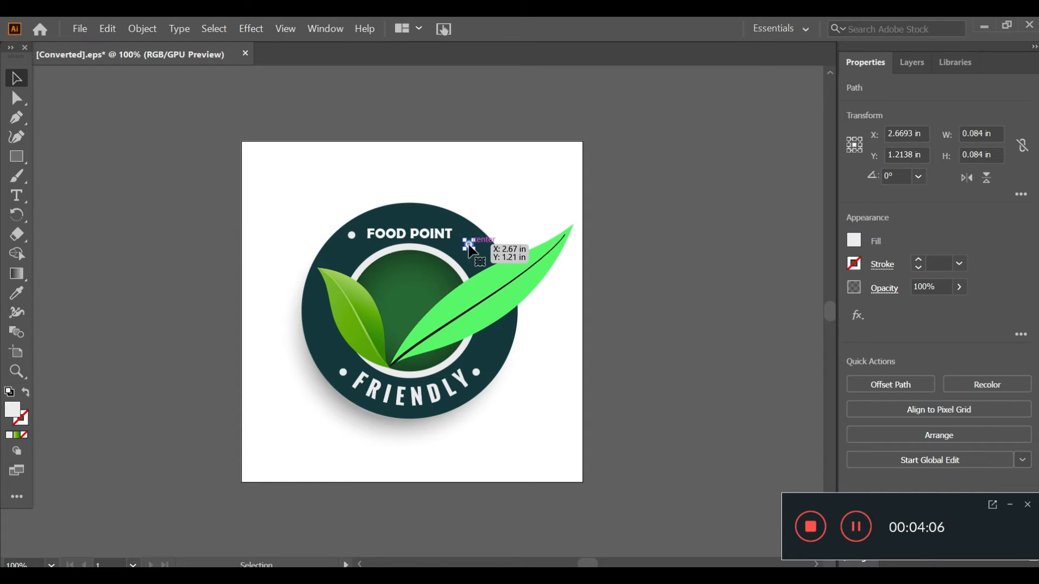
key(Up)
key(Up)
key(Up)
key(Up)
key(Up)
key(Up)
key(Up)
key(Up)
key(Up)
key(Up)
key(Down)
key(Down)
key(Down)
key(Left)
key(Left)
key(Left)
key(Left)
key(Right)
key(Up)
click(205, 228)
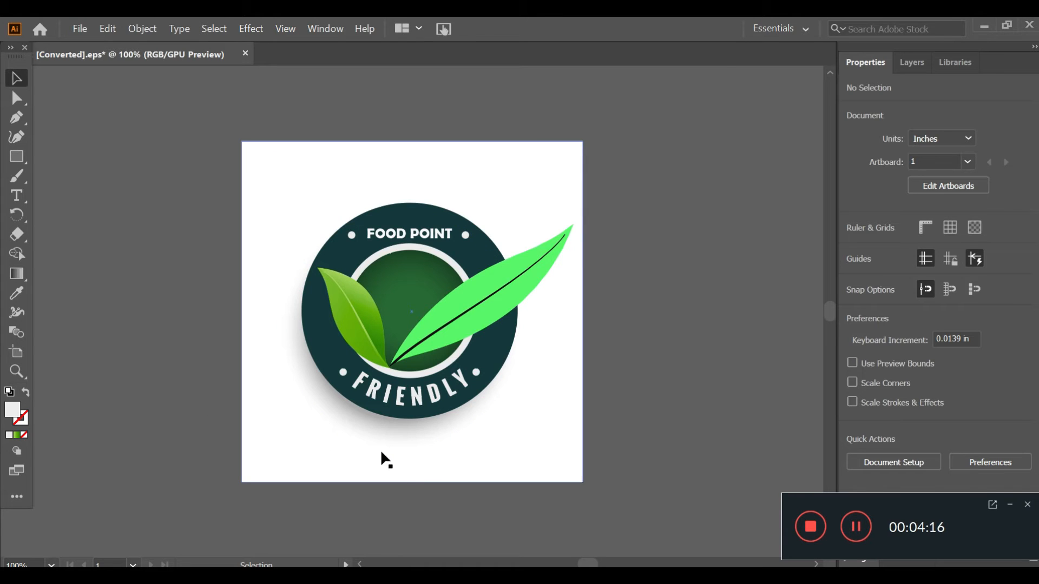
Recolour the badge's dark teal outer circle bright cyan (H 182°, S 92%, B 96%) and leave isolation mode
double_click(323, 337)
double_click(323, 337)
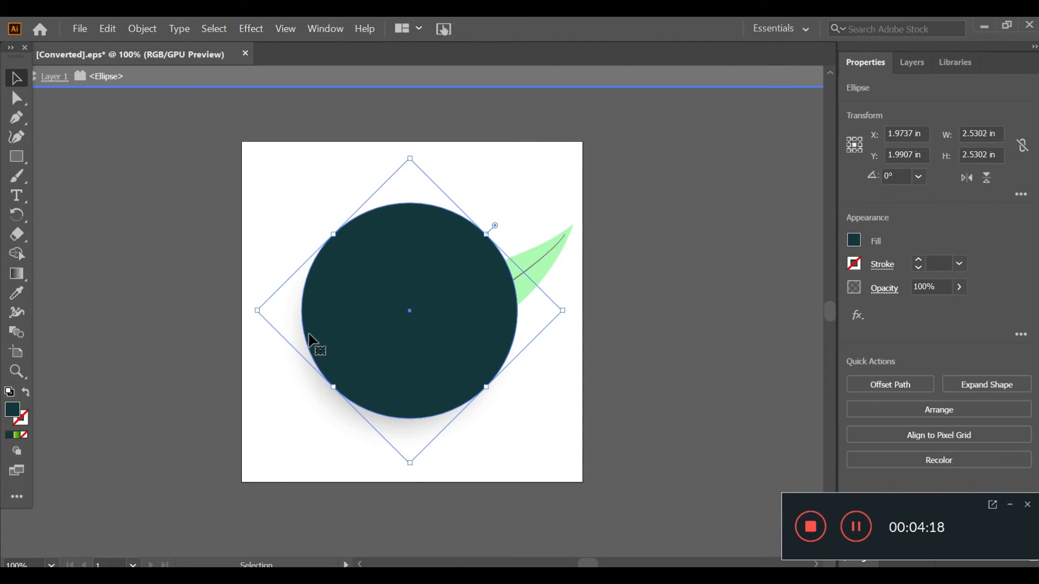
double_click(13, 409)
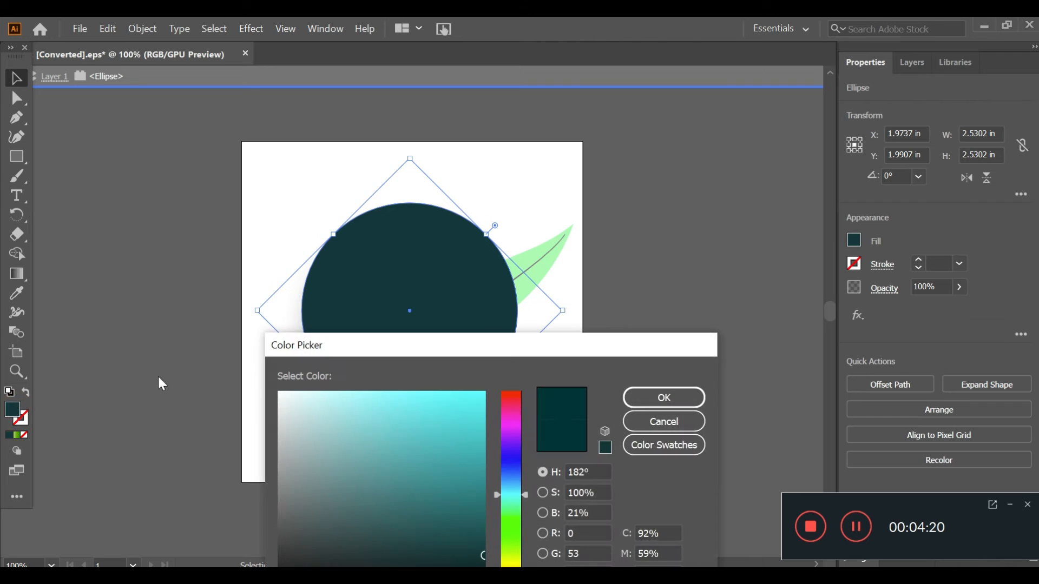
click(469, 399)
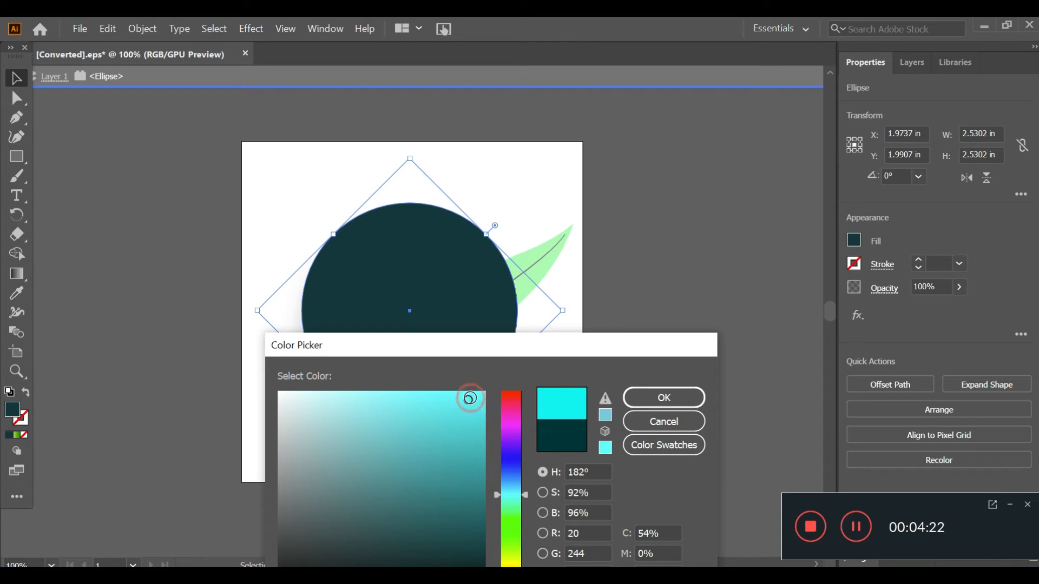
click(692, 394)
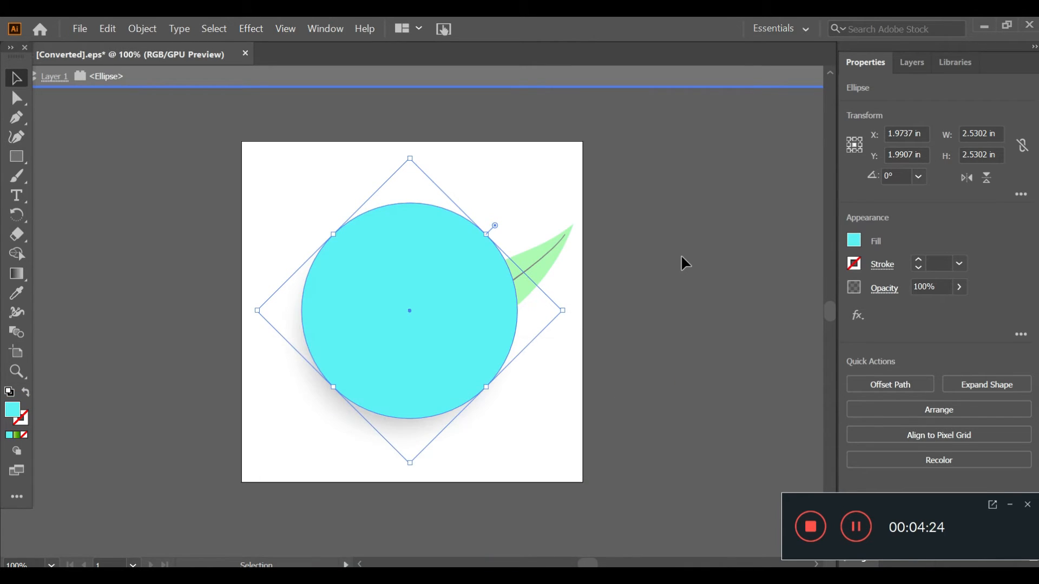
double_click(681, 254)
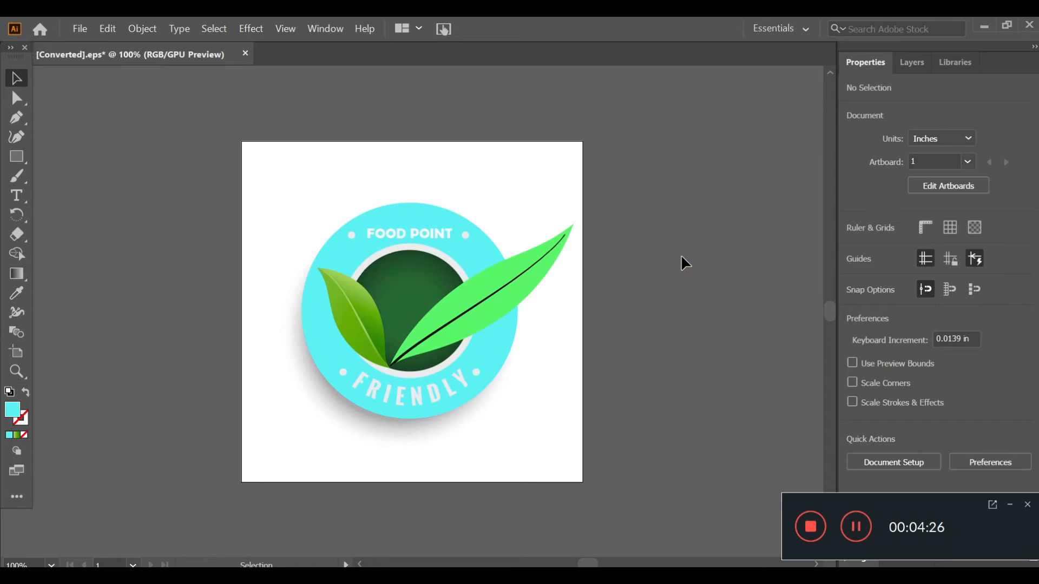
Copy the large leaf's flat light green fill onto the small leaf with the Eyedropper, and deselect
click(347, 321)
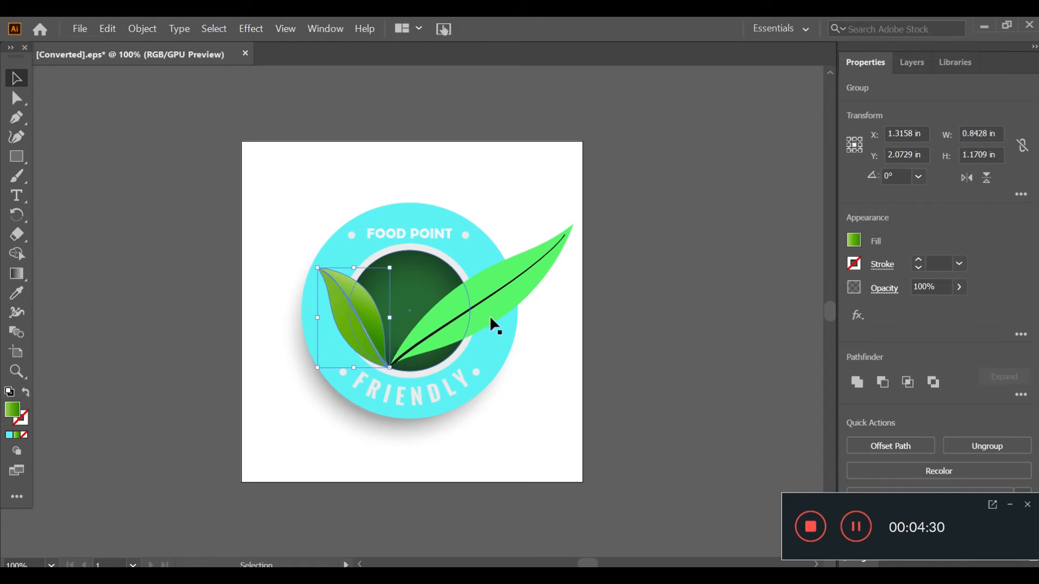
click(17, 294)
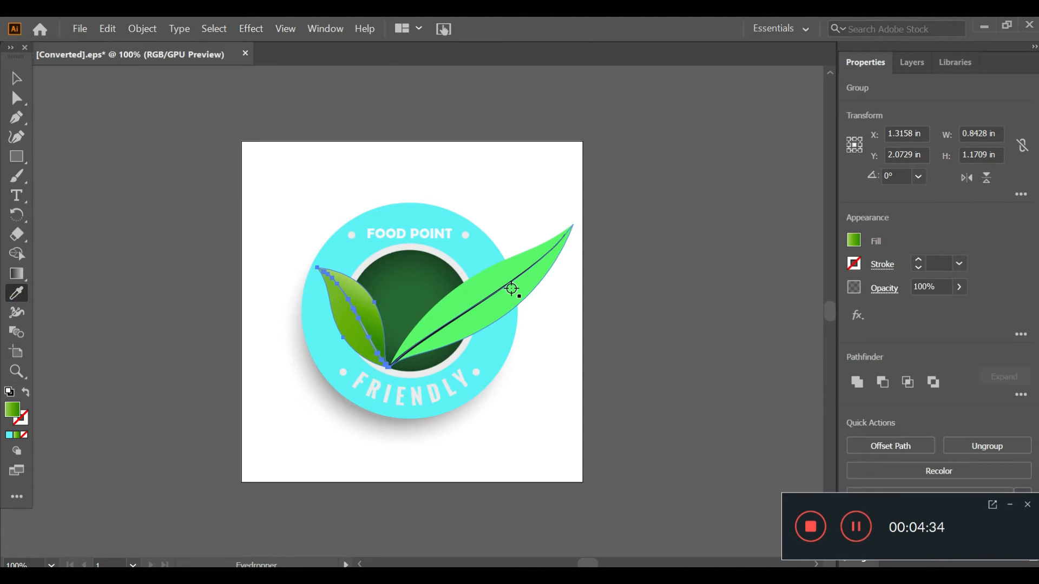
click(494, 280)
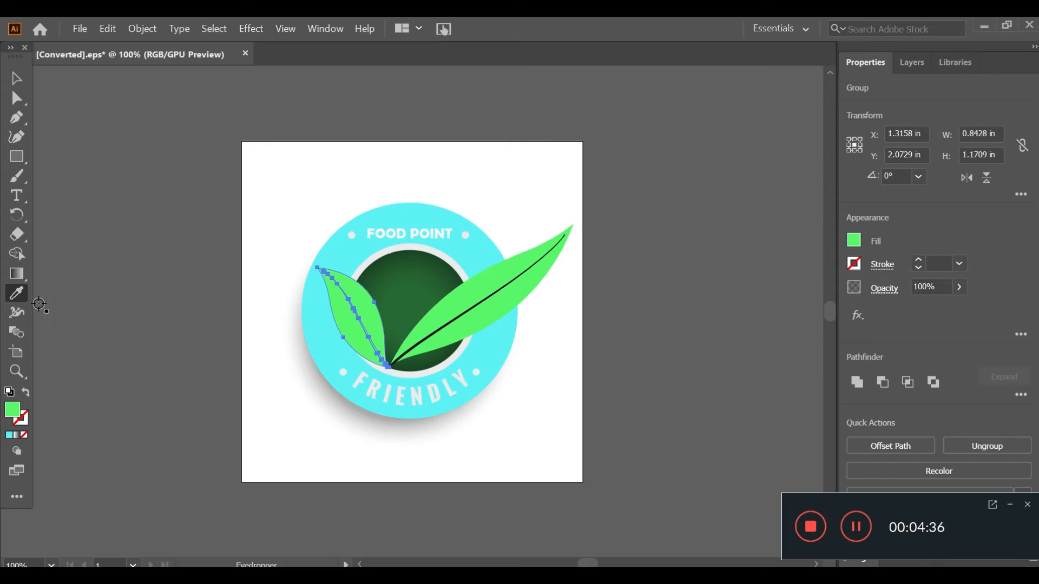
key(v)
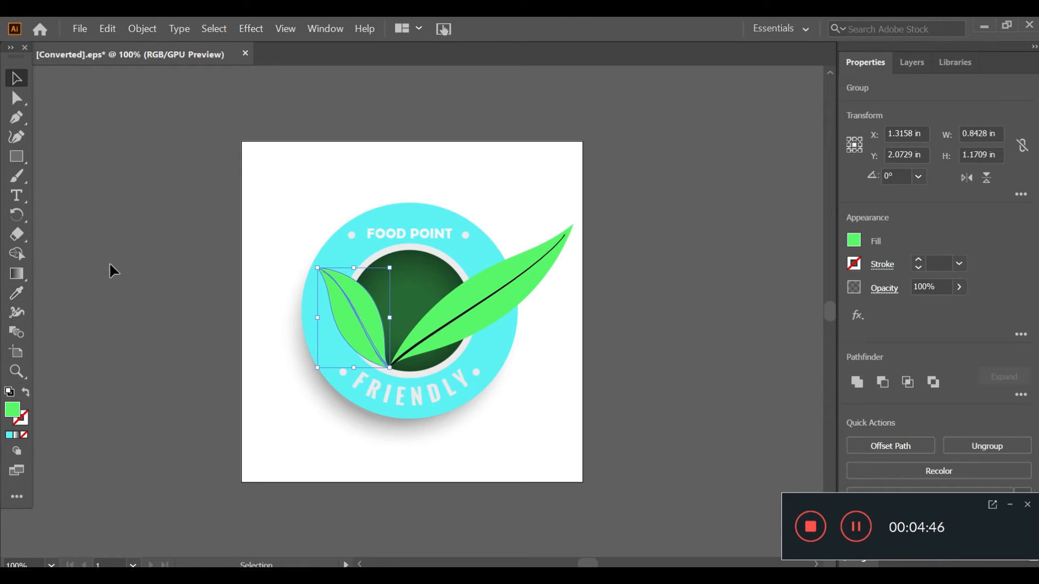
click(117, 223)
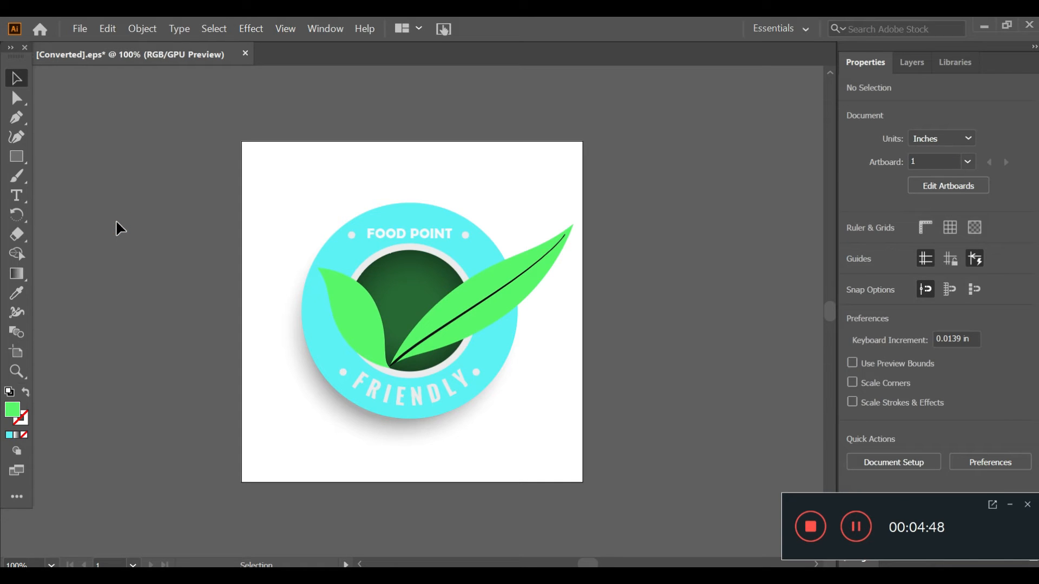
Isolate the small leaf's central vein, fill it with near-black (S 2%, B 3%), and leave isolation mode
click(356, 314)
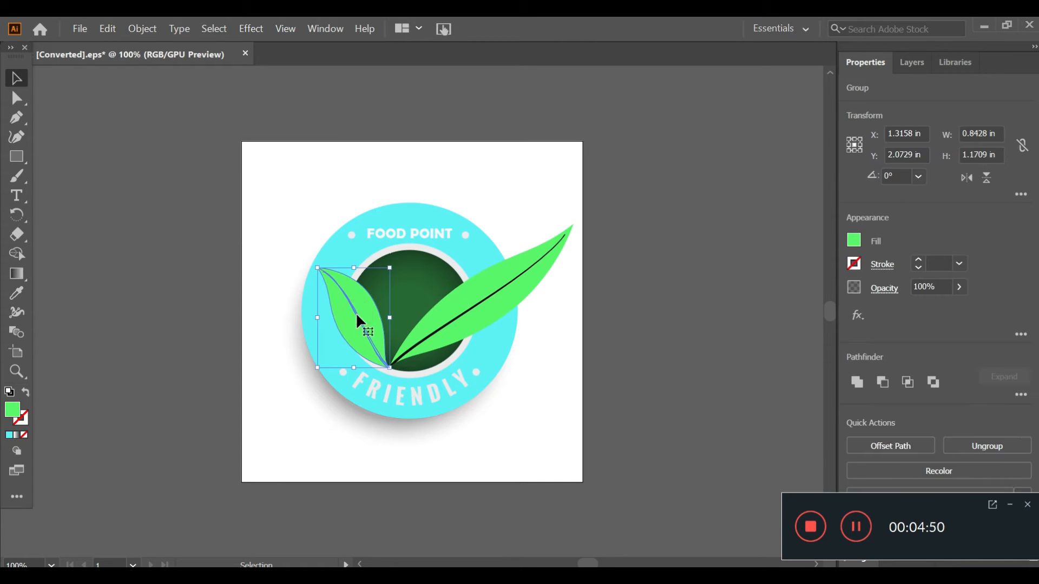
double_click(356, 312)
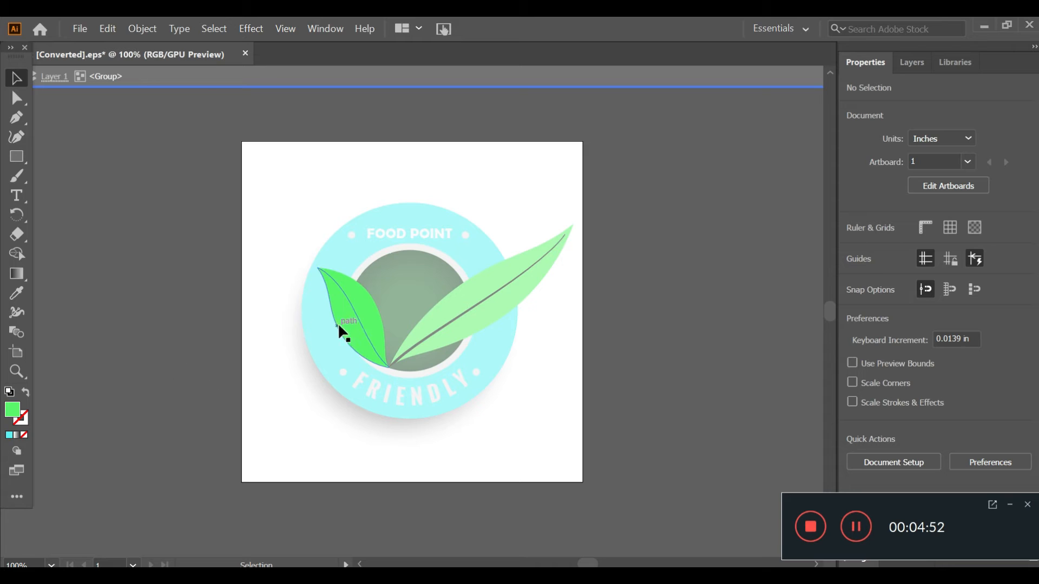
click(359, 314)
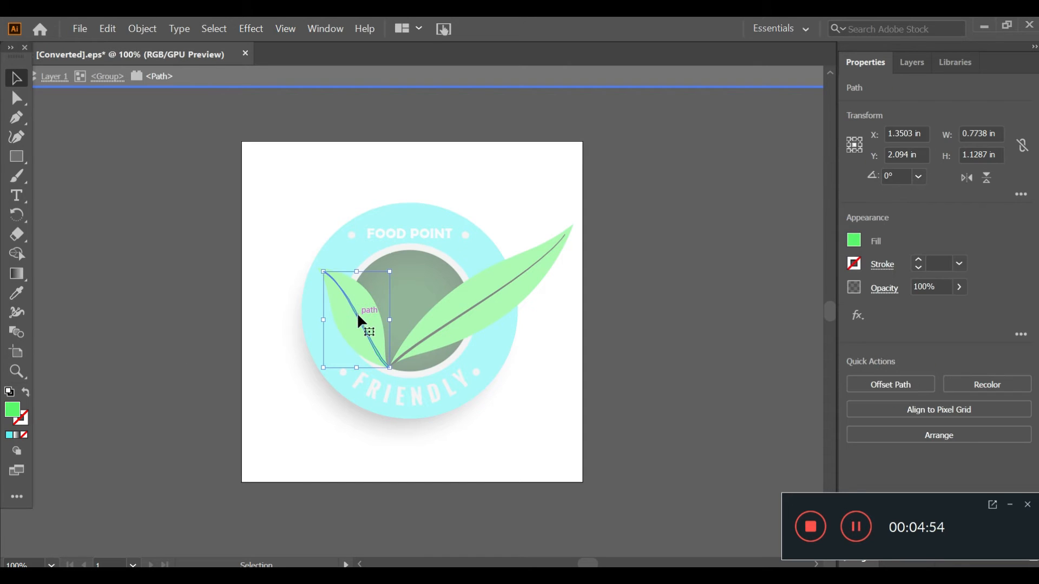
double_click(9, 424)
click(280, 566)
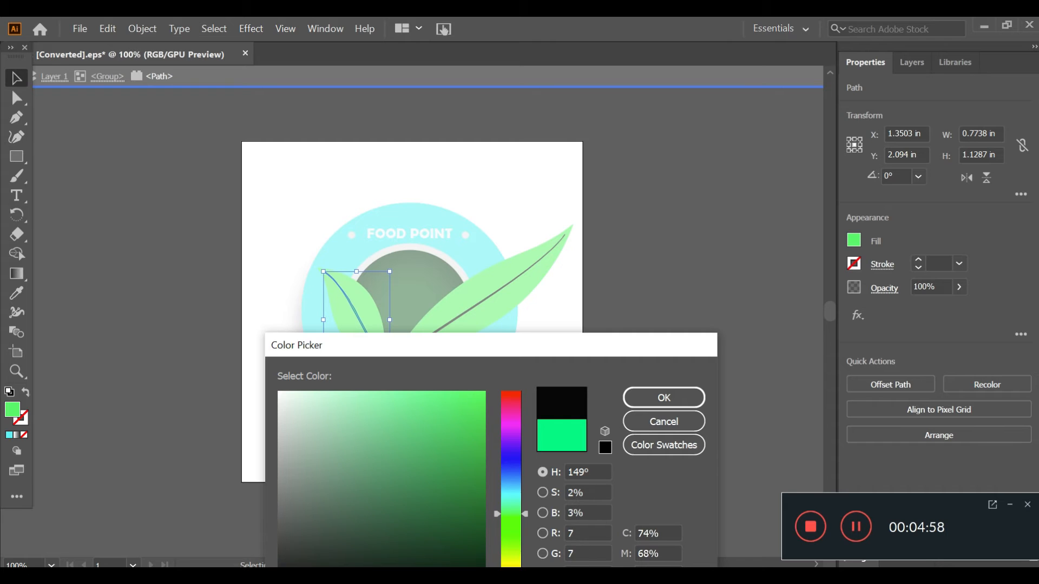
click(684, 401)
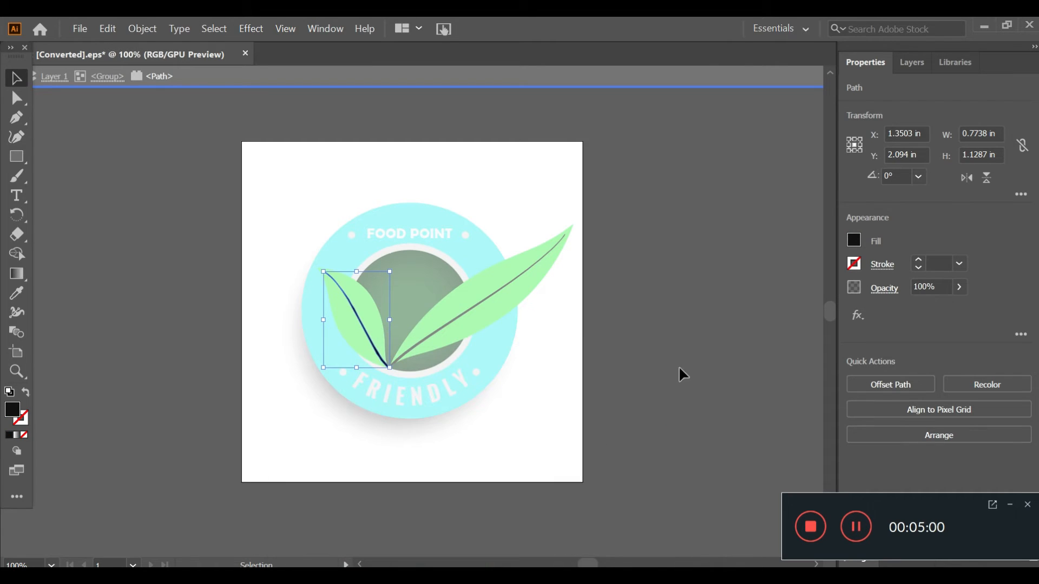
click(679, 316)
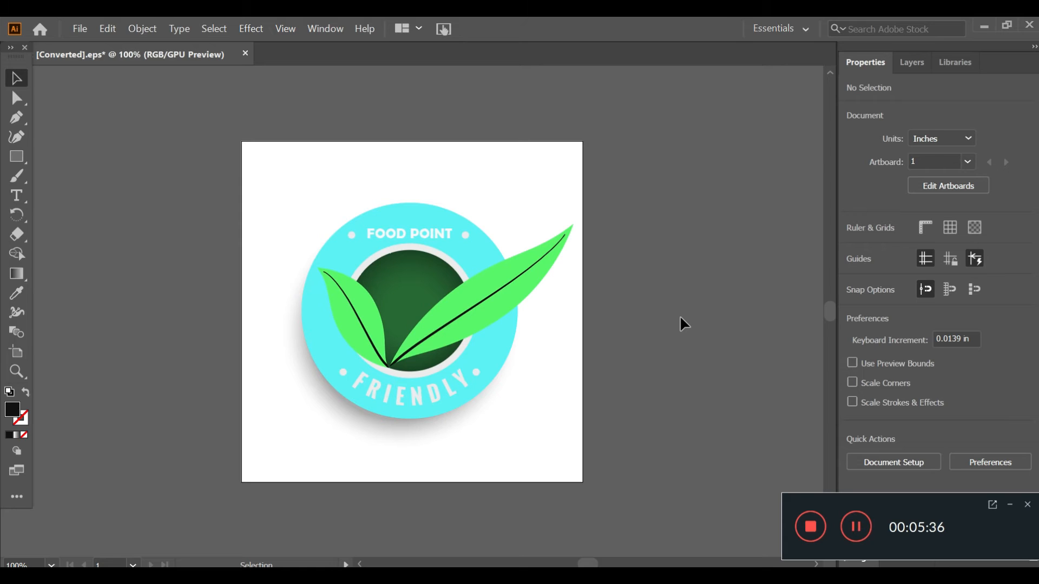
Export the artwork as a PNG file named LOGO, leaving Use Artboards off
click(84, 28)
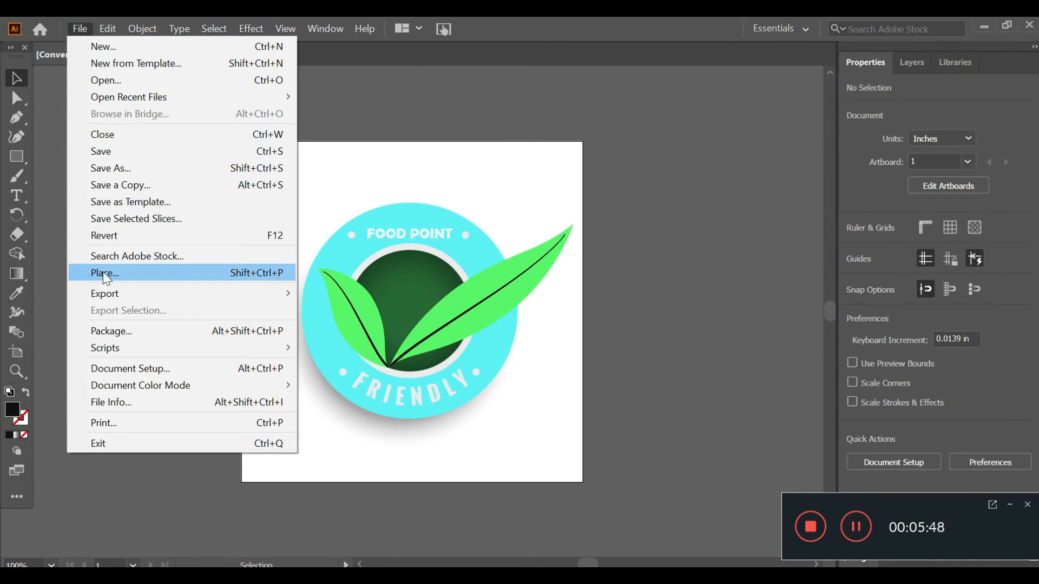
mouse_move(103, 292)
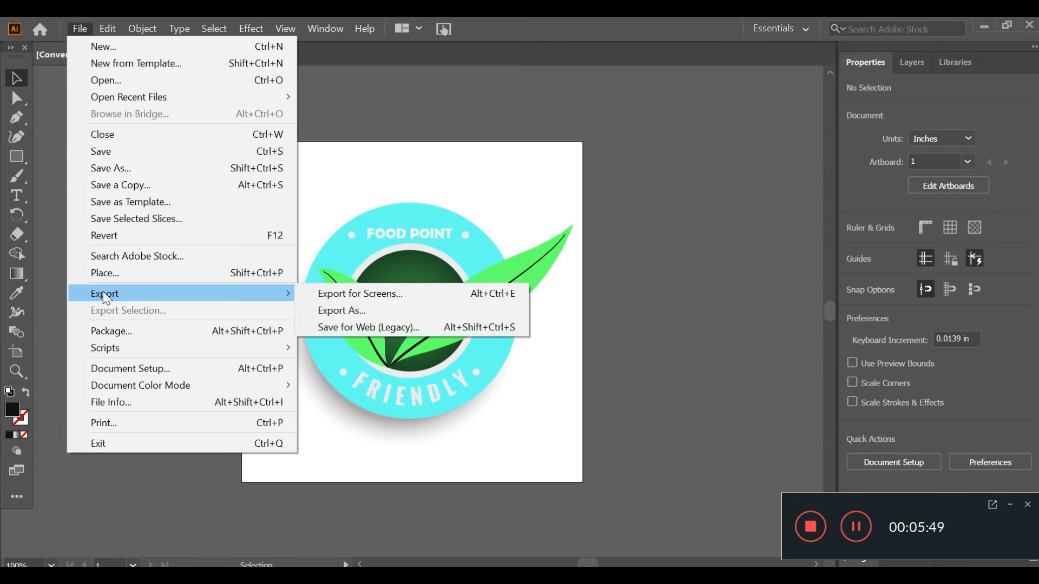
click(317, 310)
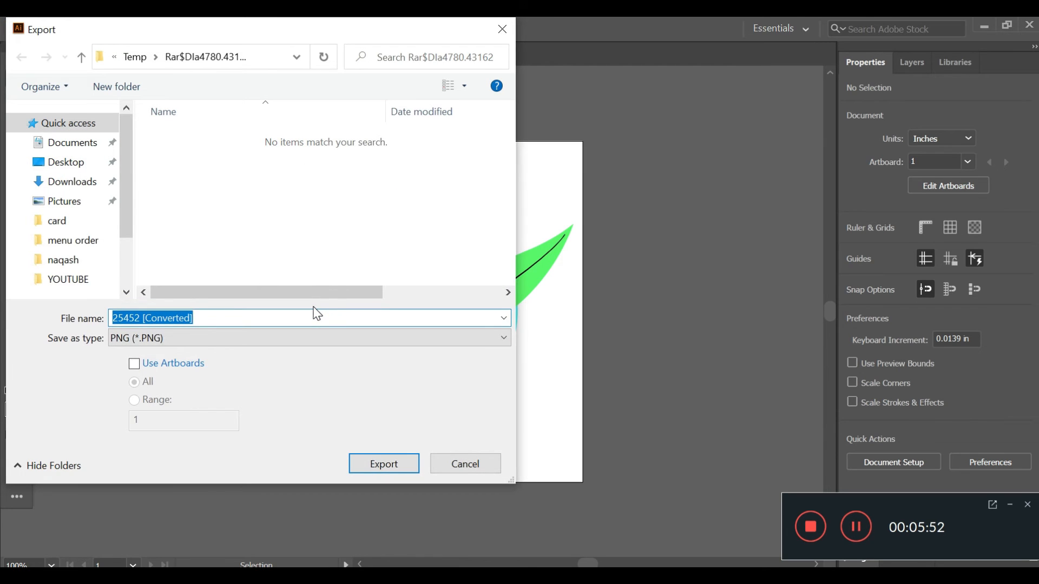
text(L)
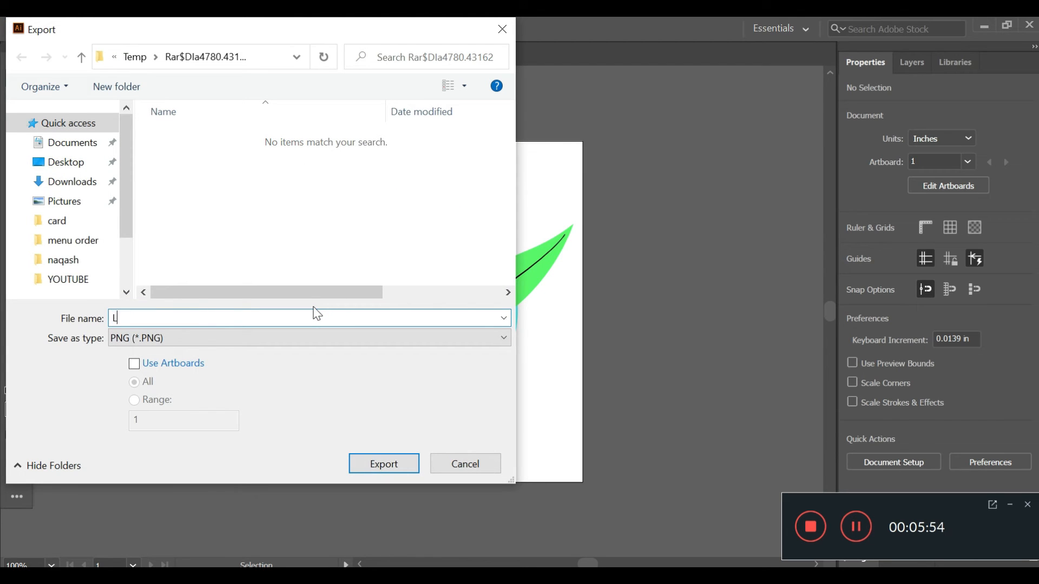
text(OGO)
click(505, 339)
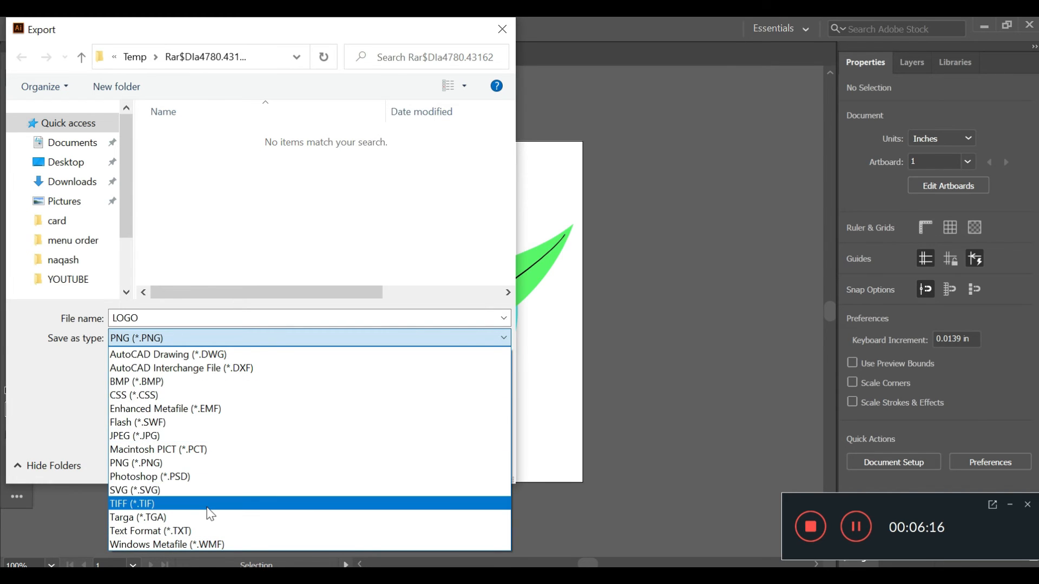
click(142, 463)
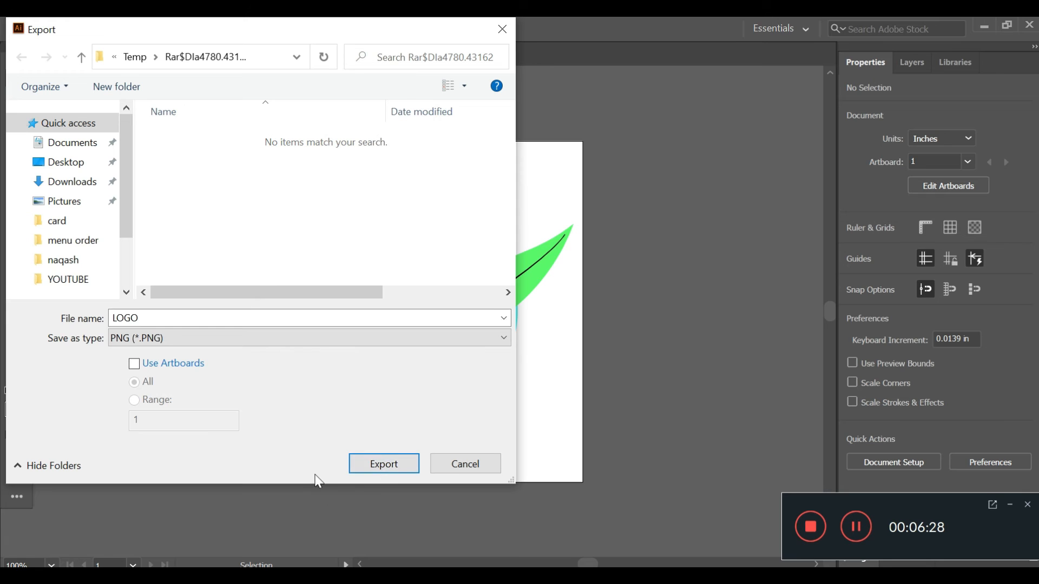
click(384, 465)
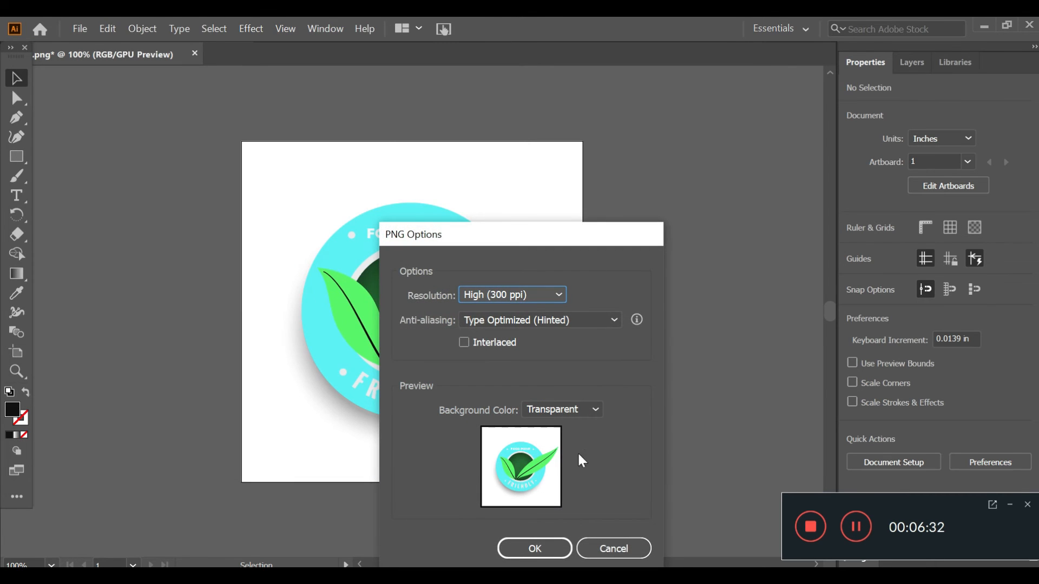
Keep the PNG resolution at High (300 ppi), set the background colour to Black, and complete the export
click(555, 293)
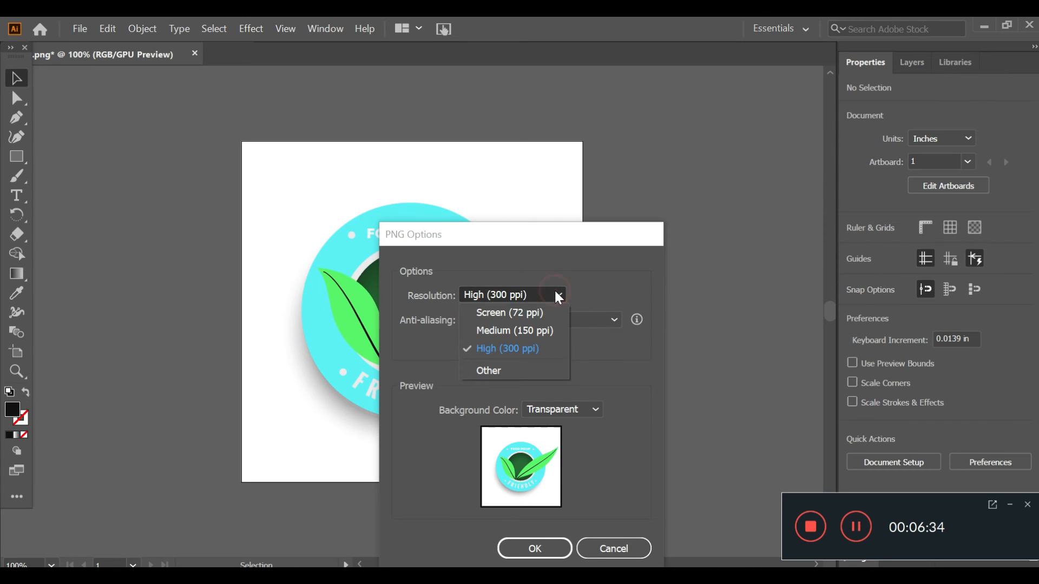
click(619, 277)
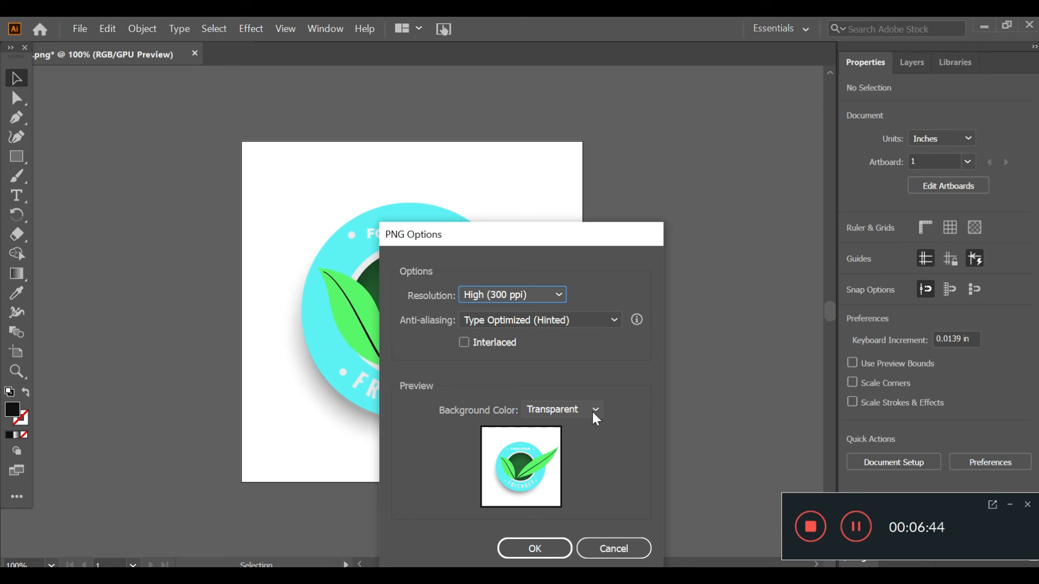
click(595, 416)
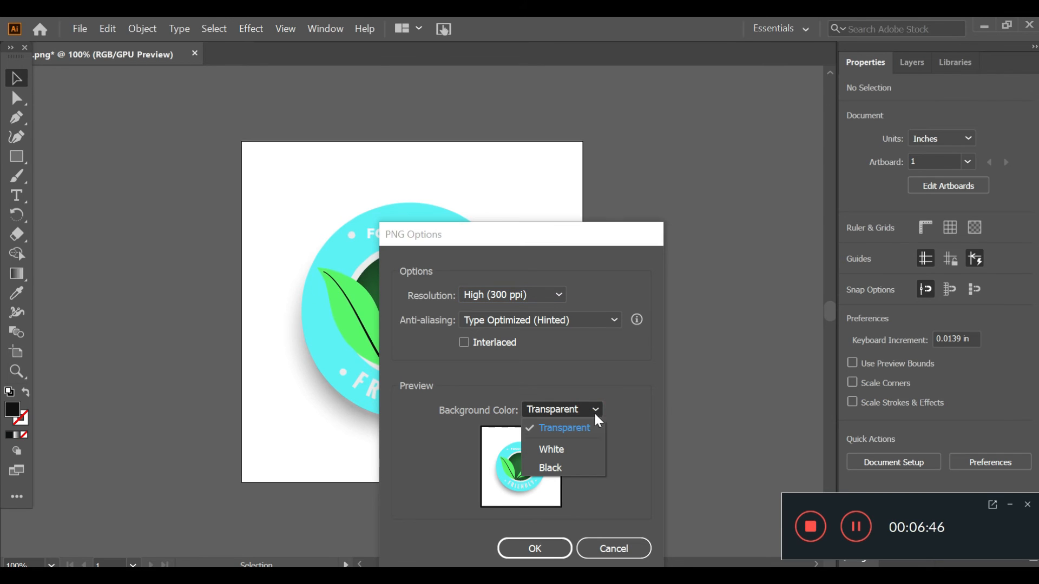
click(623, 402)
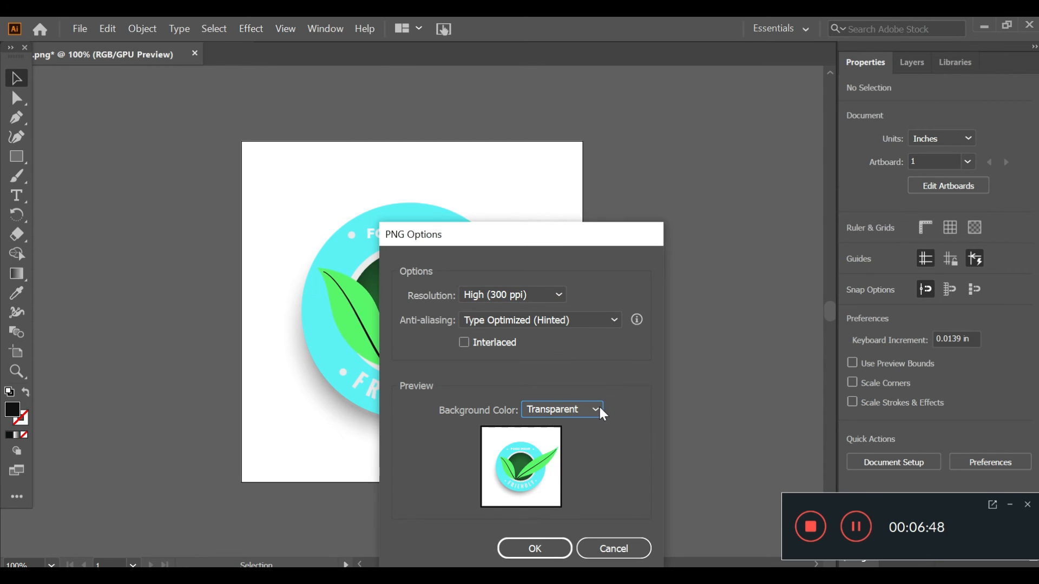
click(597, 409)
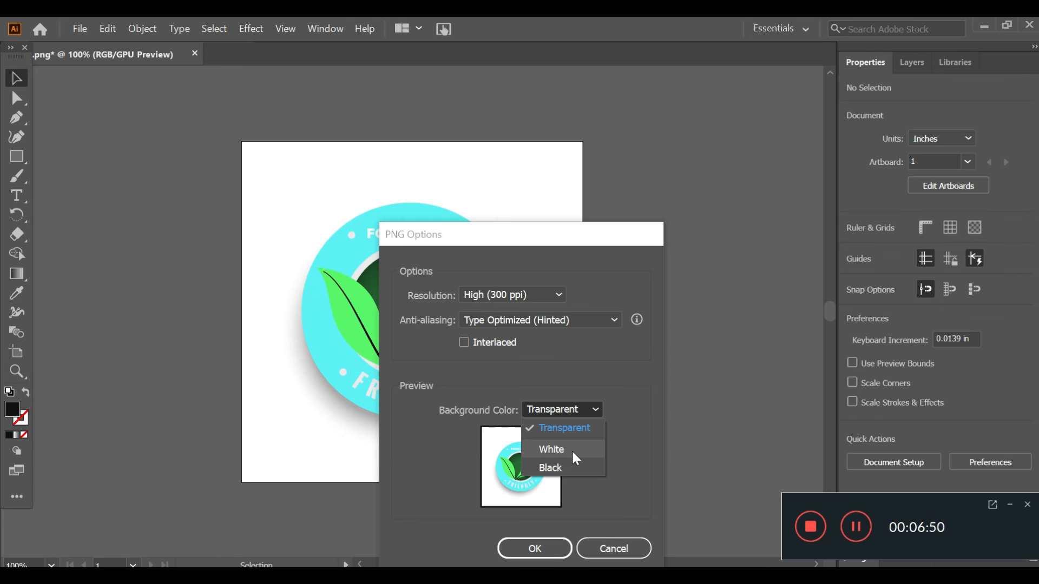
click(575, 459)
click(598, 411)
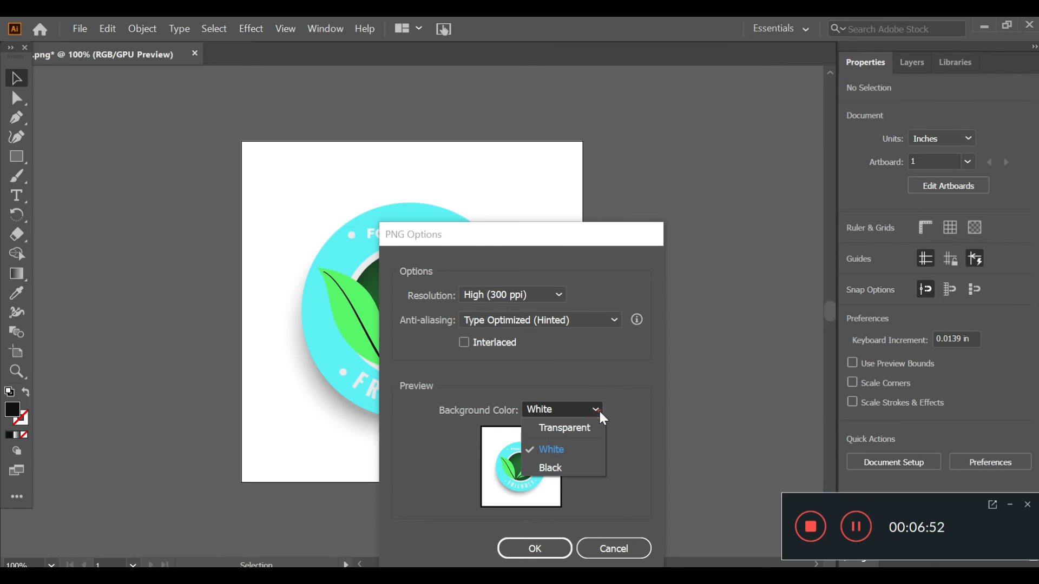
click(566, 473)
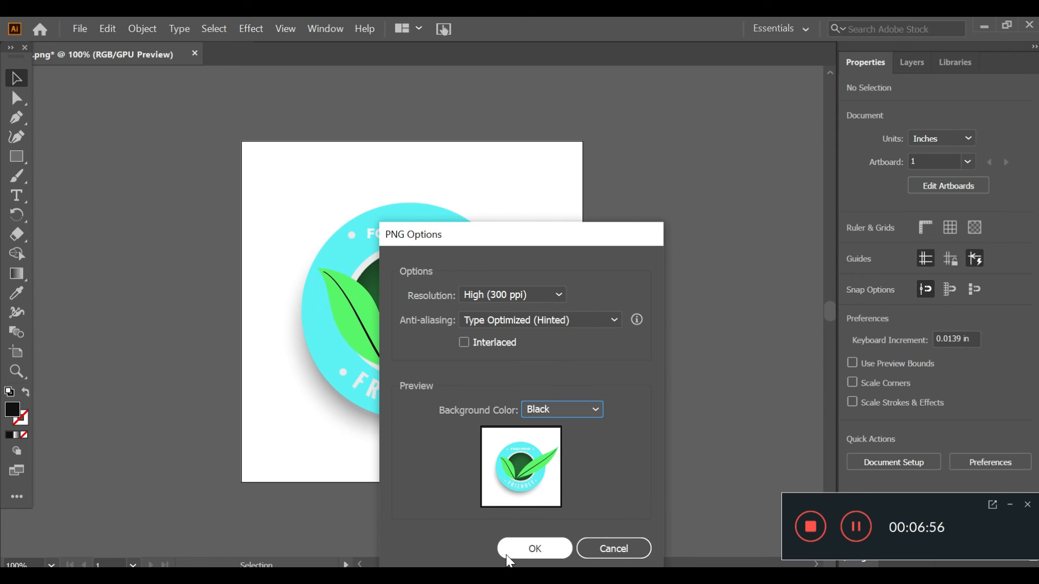
click(531, 549)
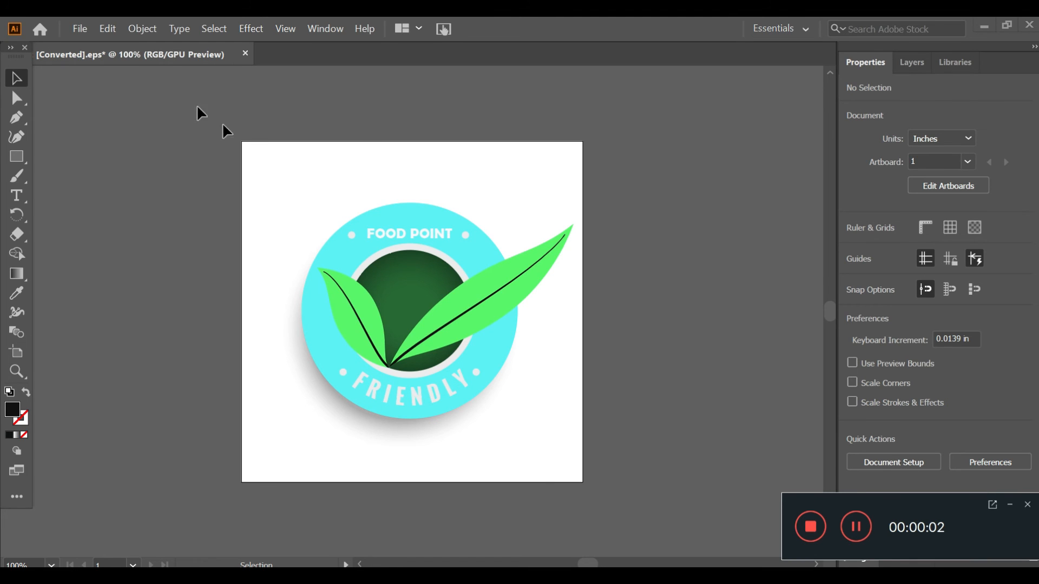
Start saving a copy of the document under the name SOURCE FILE LOGO, with the Desktop as its location
click(79, 31)
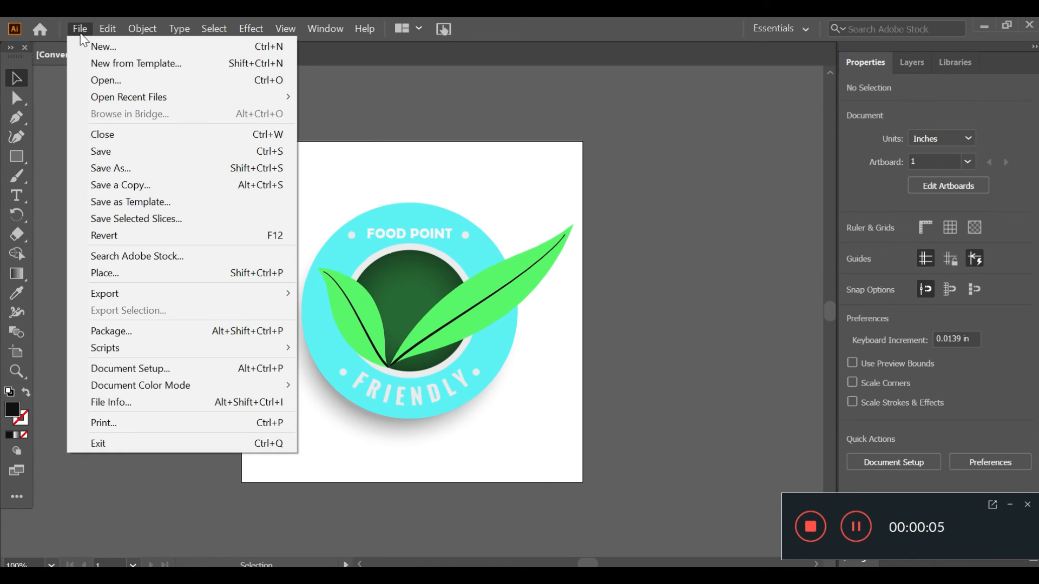
click(109, 165)
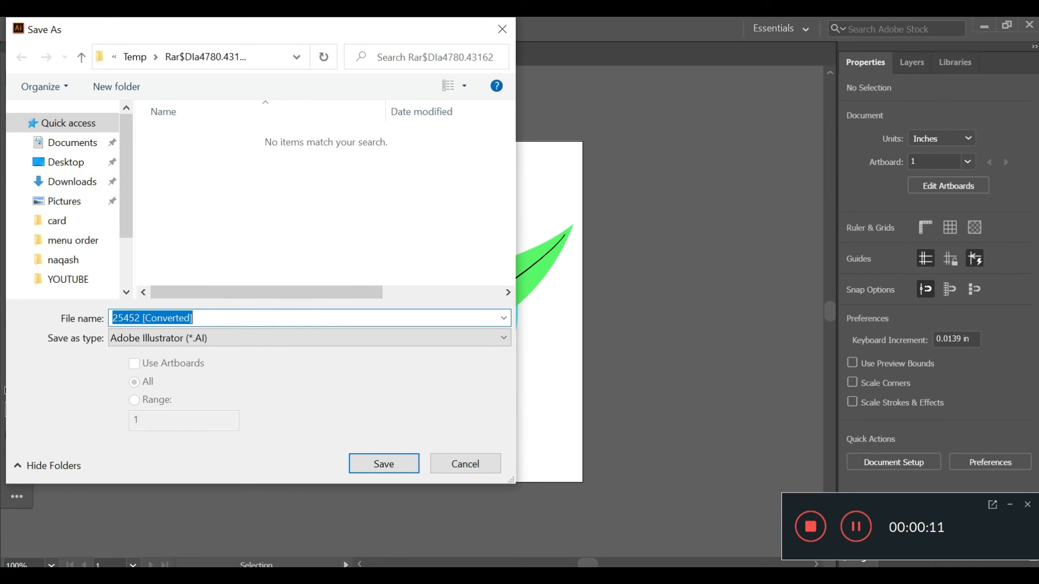
text(SOURCE)
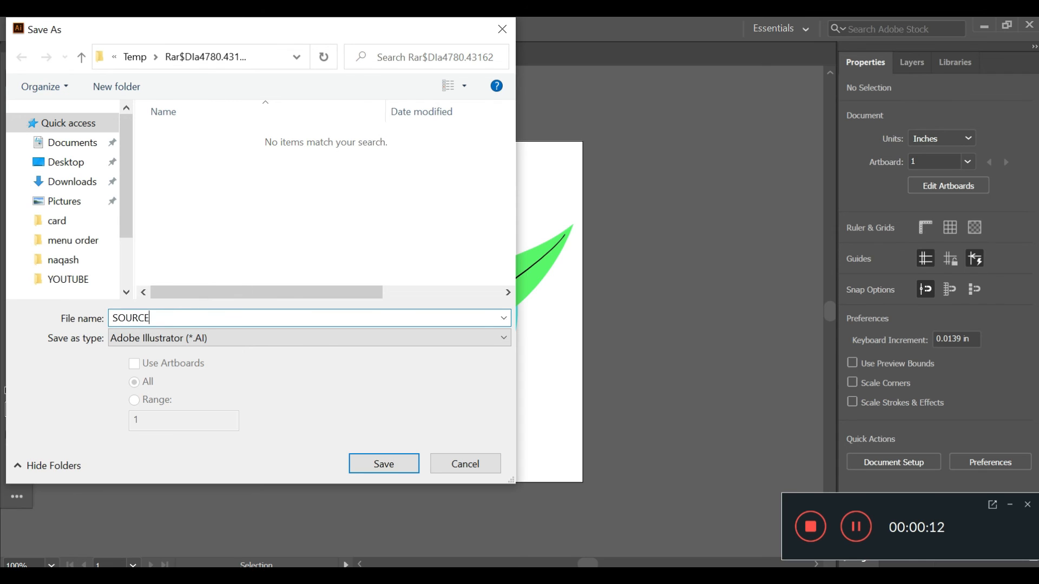
text( FO)
text(ILE LOGO)
click(58, 164)
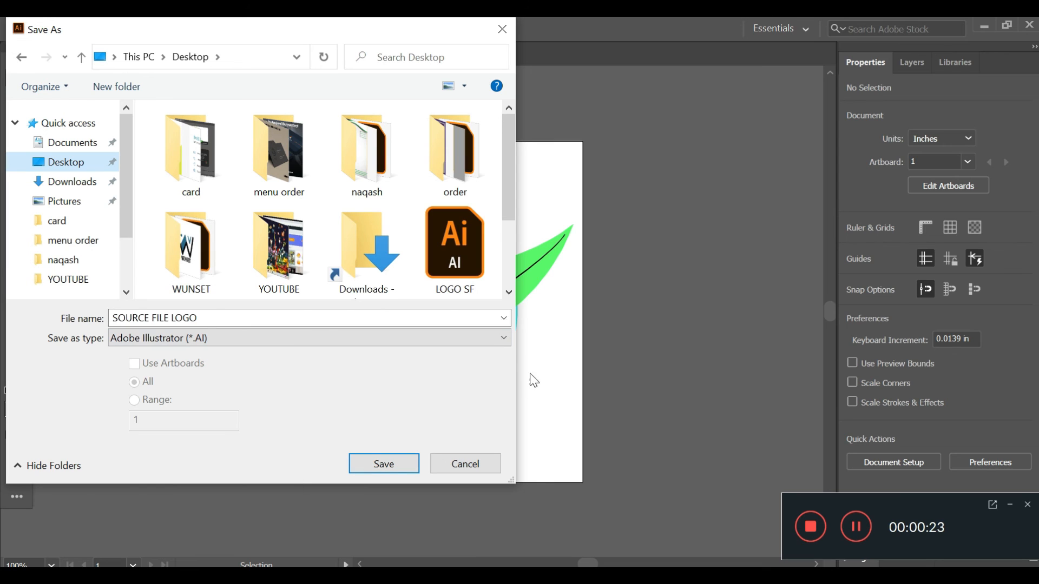
Keep the Adobe Illustrator (*.AI) file type and the Illustrator 2020 version with default options, and complete the save
click(502, 346)
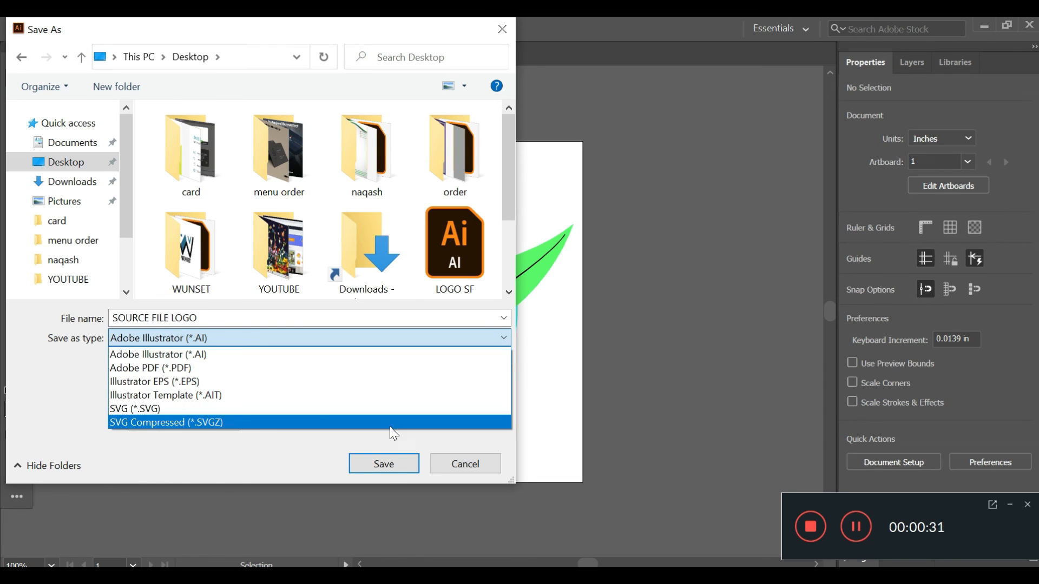
click(384, 468)
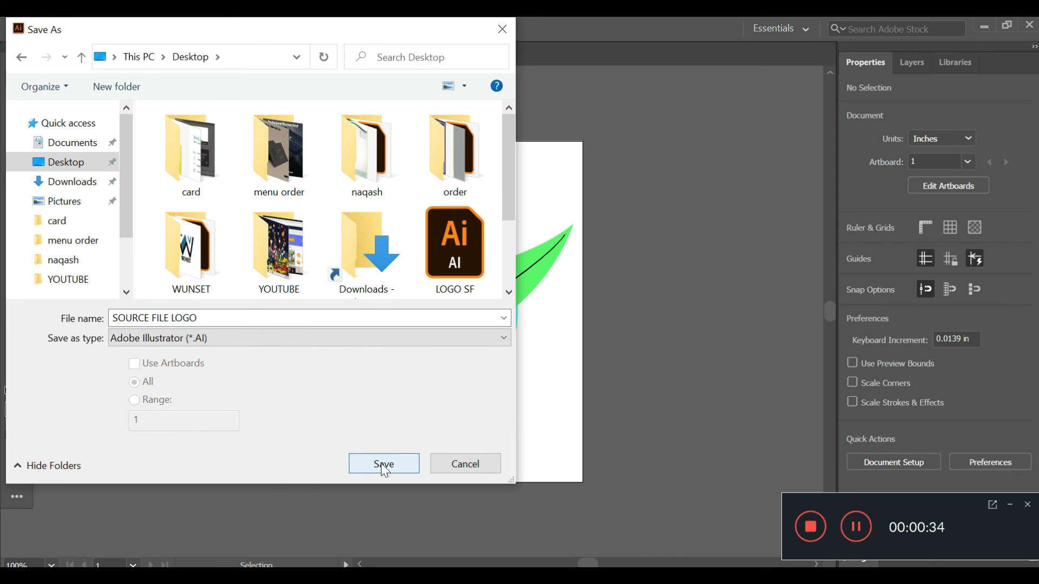
click(383, 465)
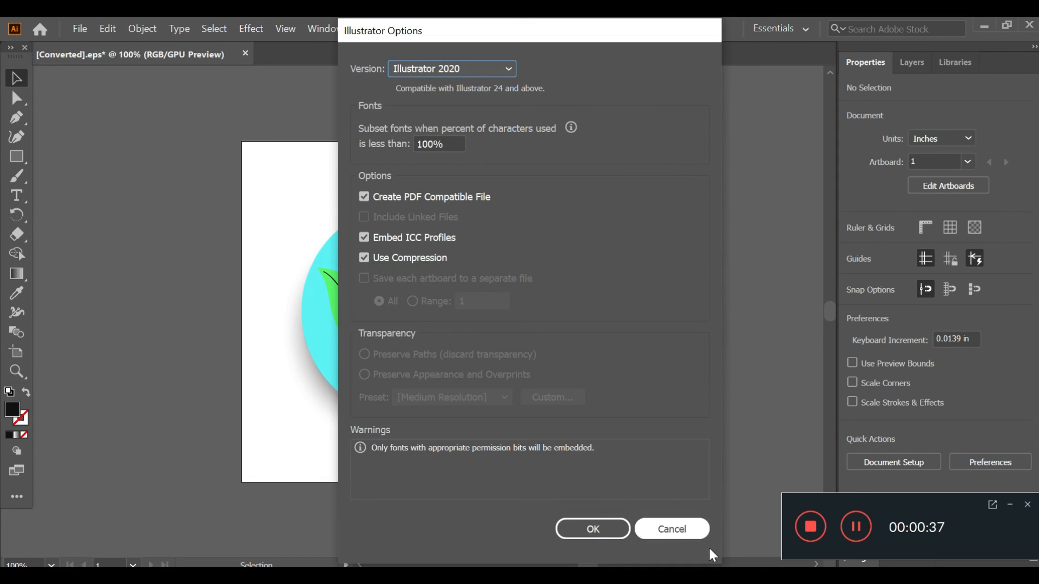
click(599, 533)
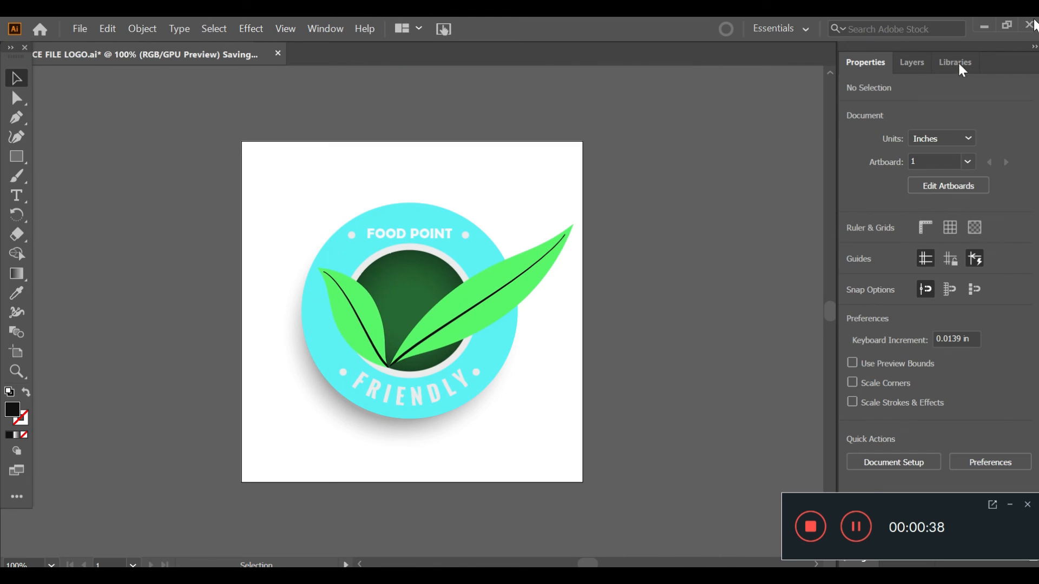
Close Illustrator, clear the video editor and Pictures windows off the desktop, and reopen SOURCE FILE LOGO from there
click(1029, 24)
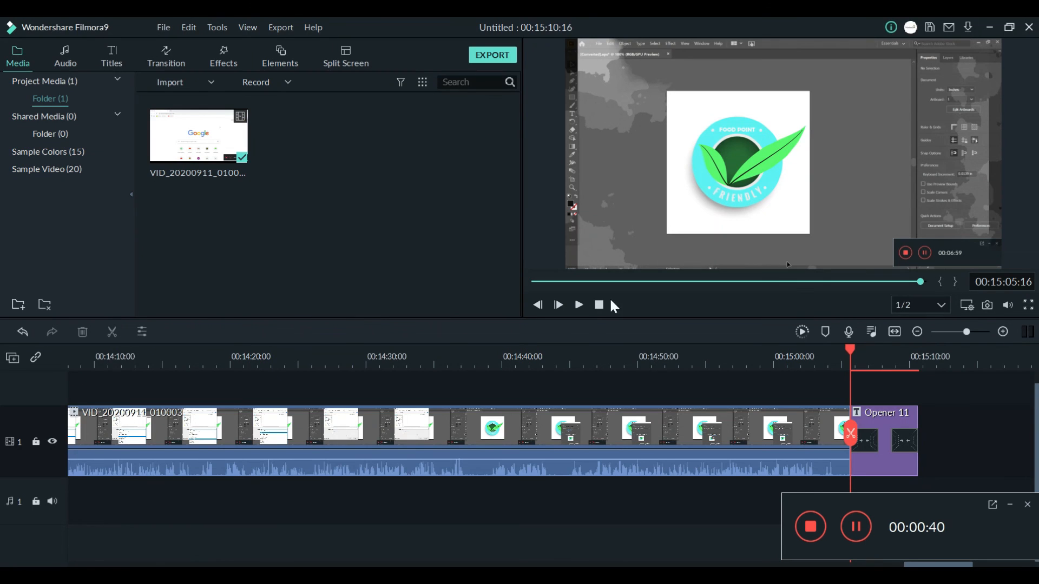
click(988, 26)
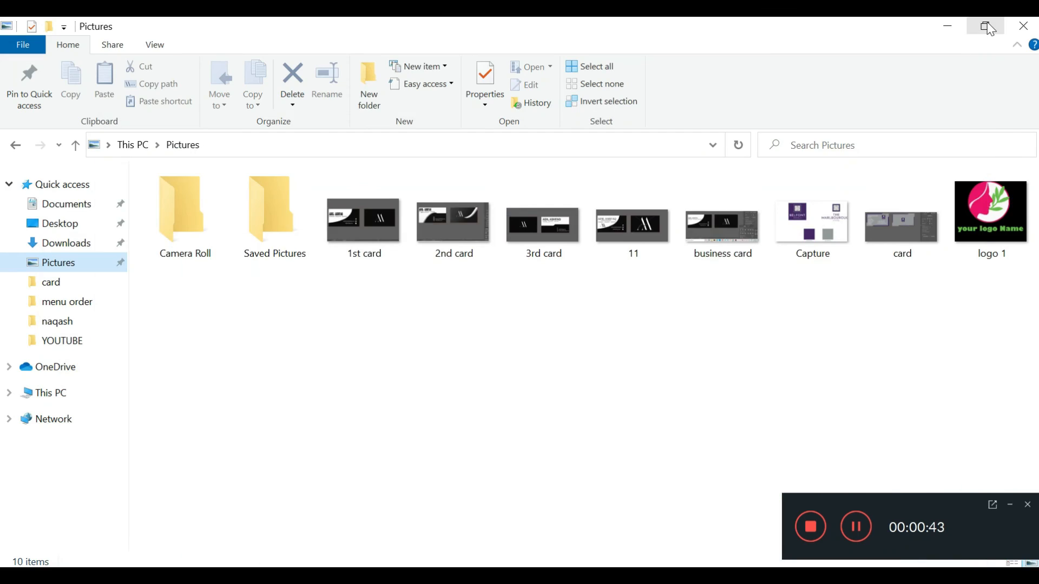
click(1022, 26)
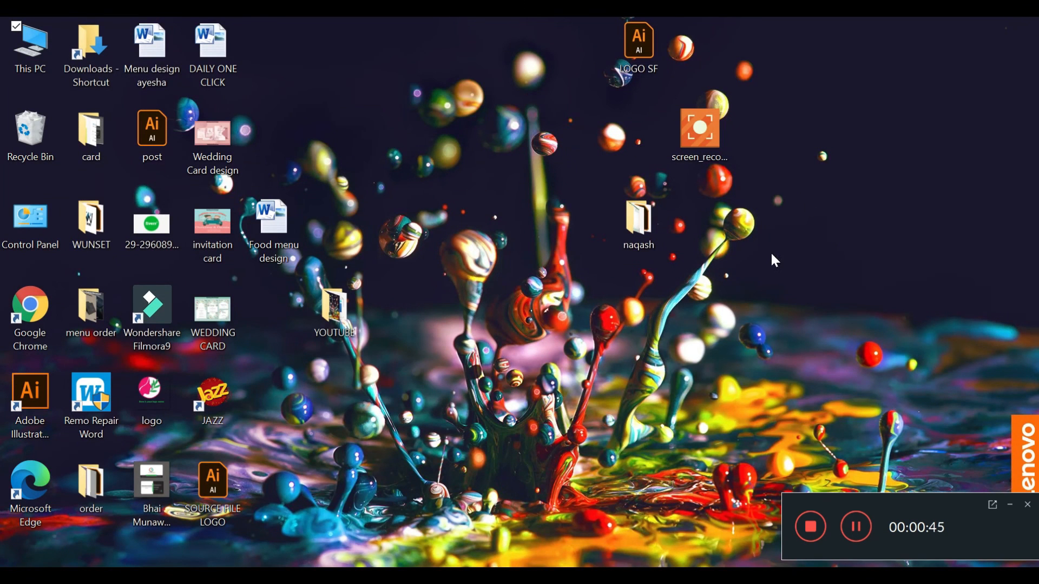
double_click(215, 498)
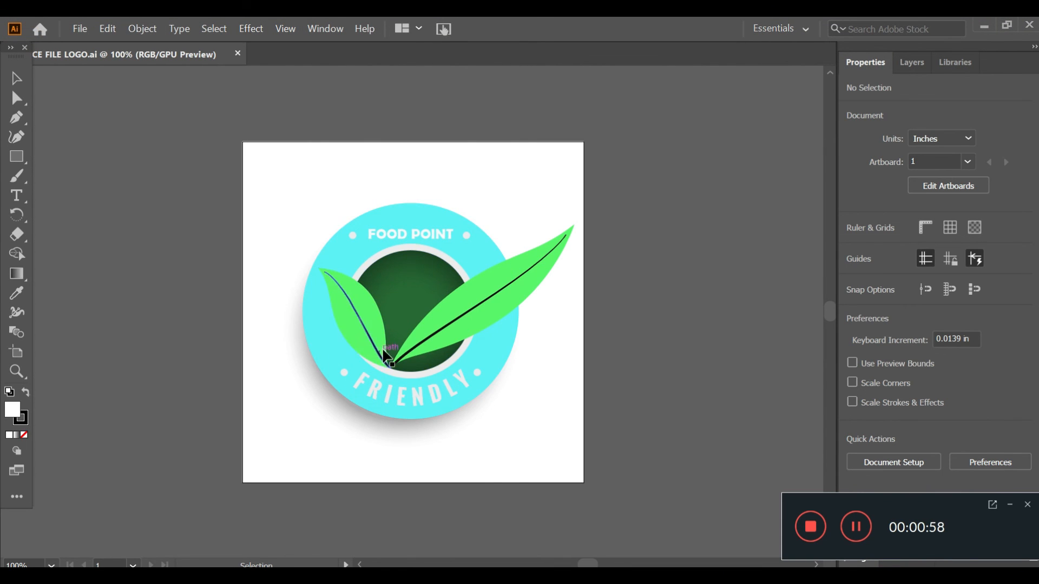
Select the dark green inner circle and the light blue outer circle in turn to check that each is separately editable
click(397, 308)
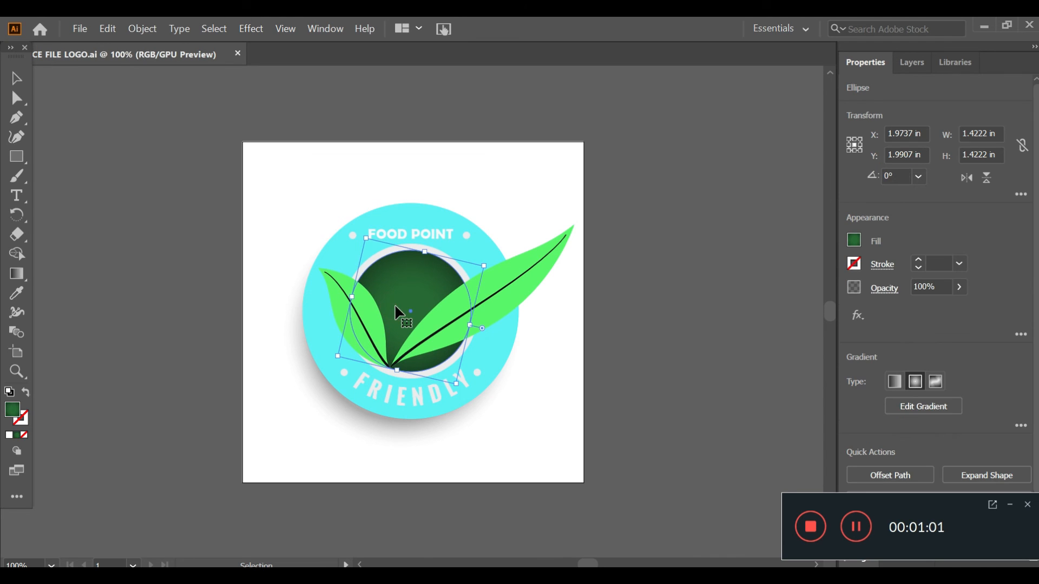
click(325, 247)
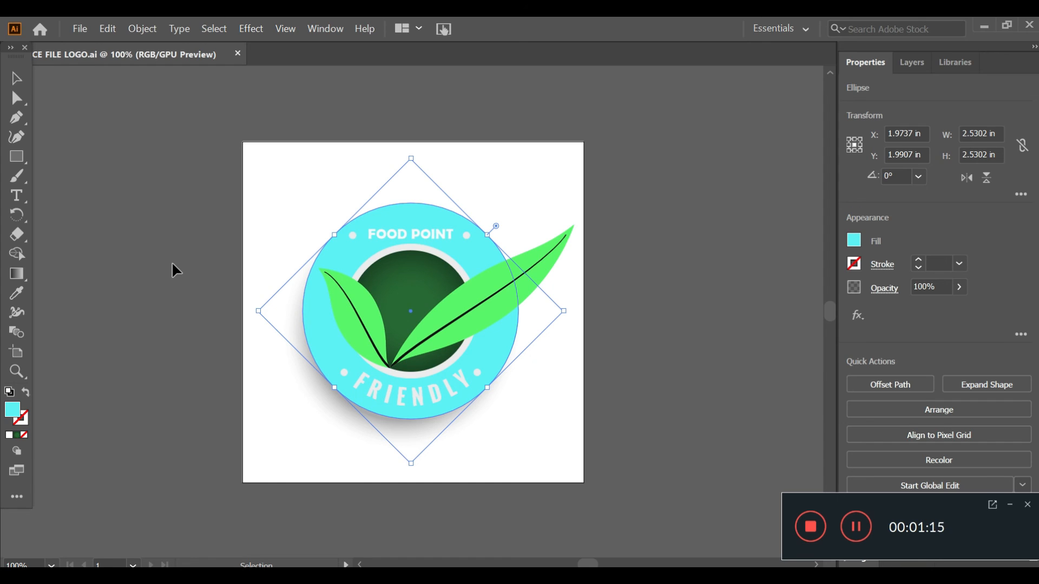
click(810, 527)
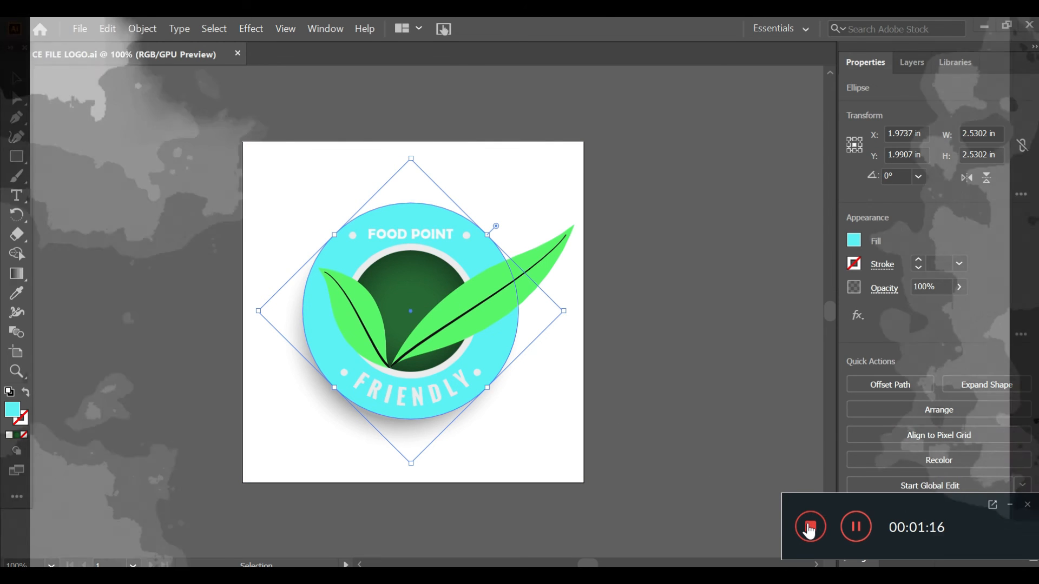